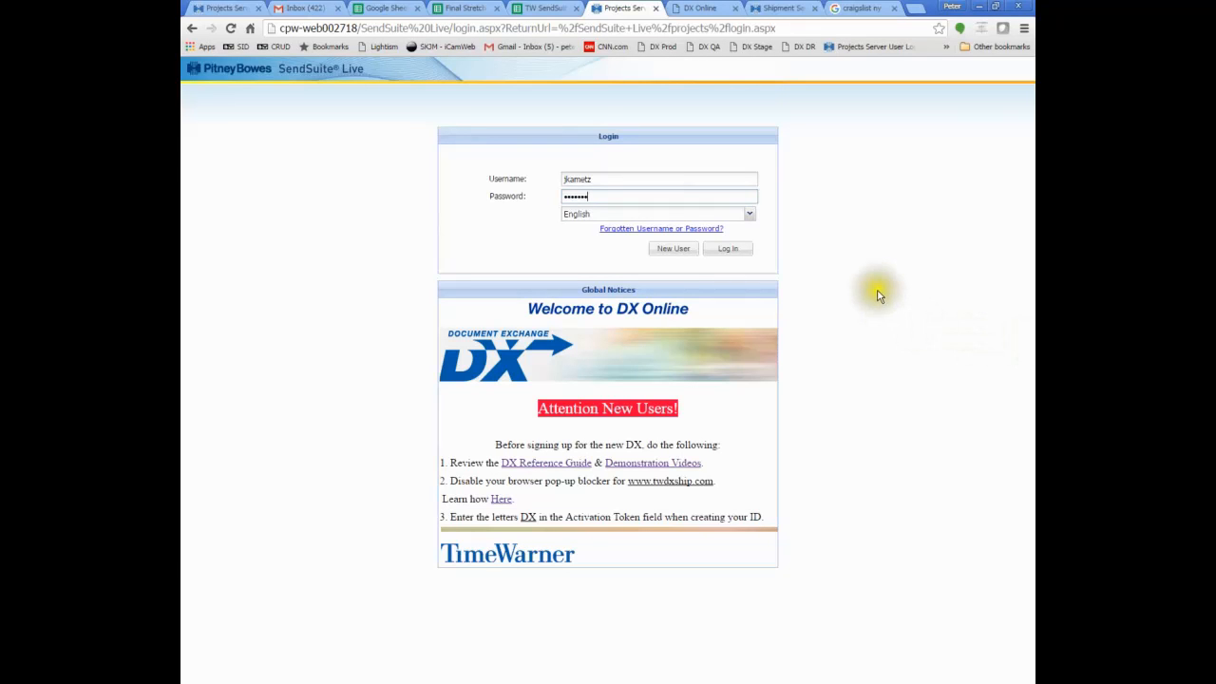
Log in with the credentials already filled in and open the Maintenance project
click(728, 249)
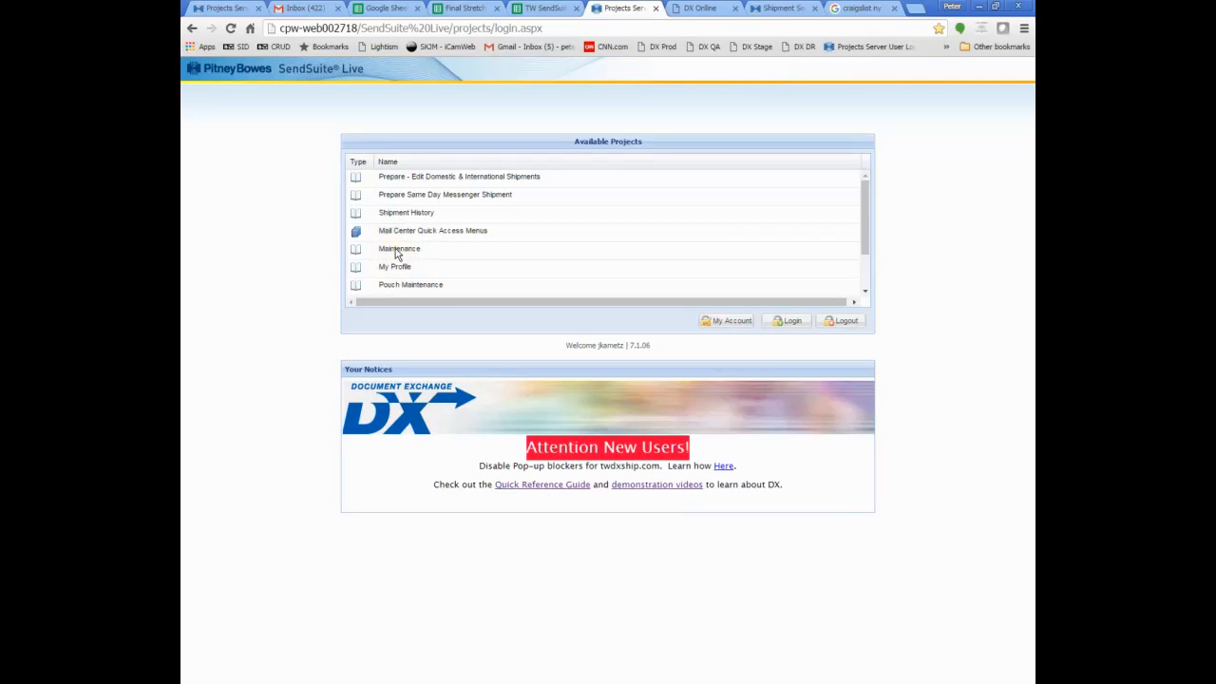
double_click(396, 248)
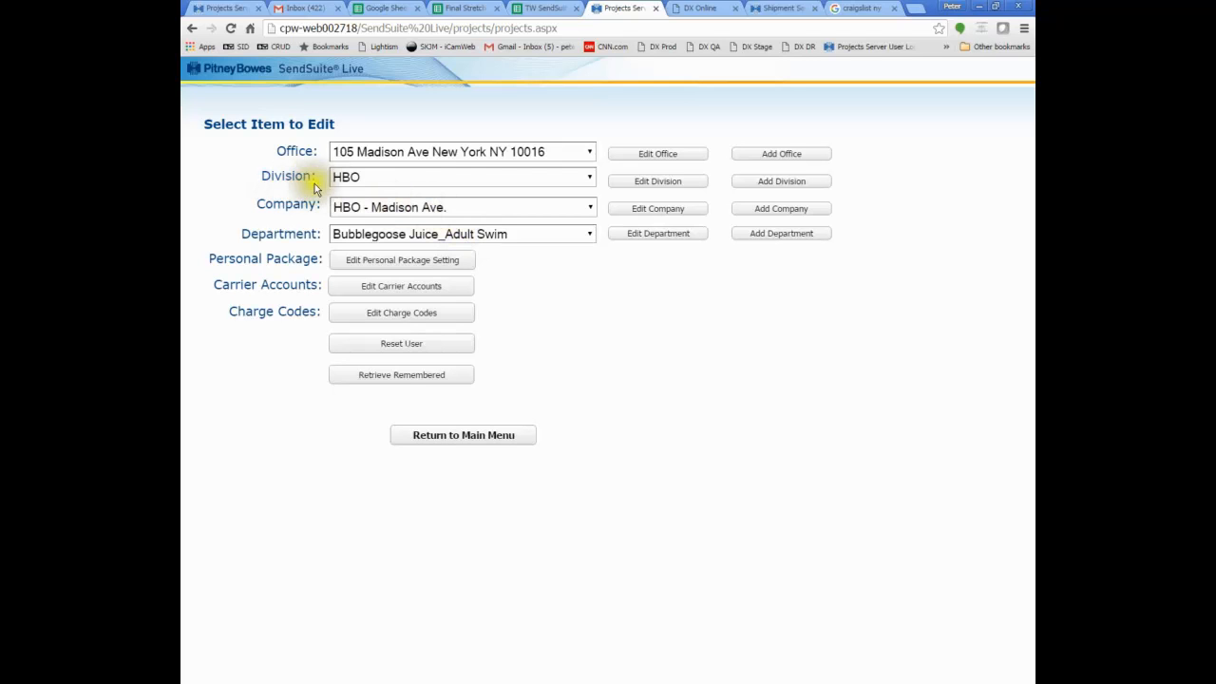
click(289, 152)
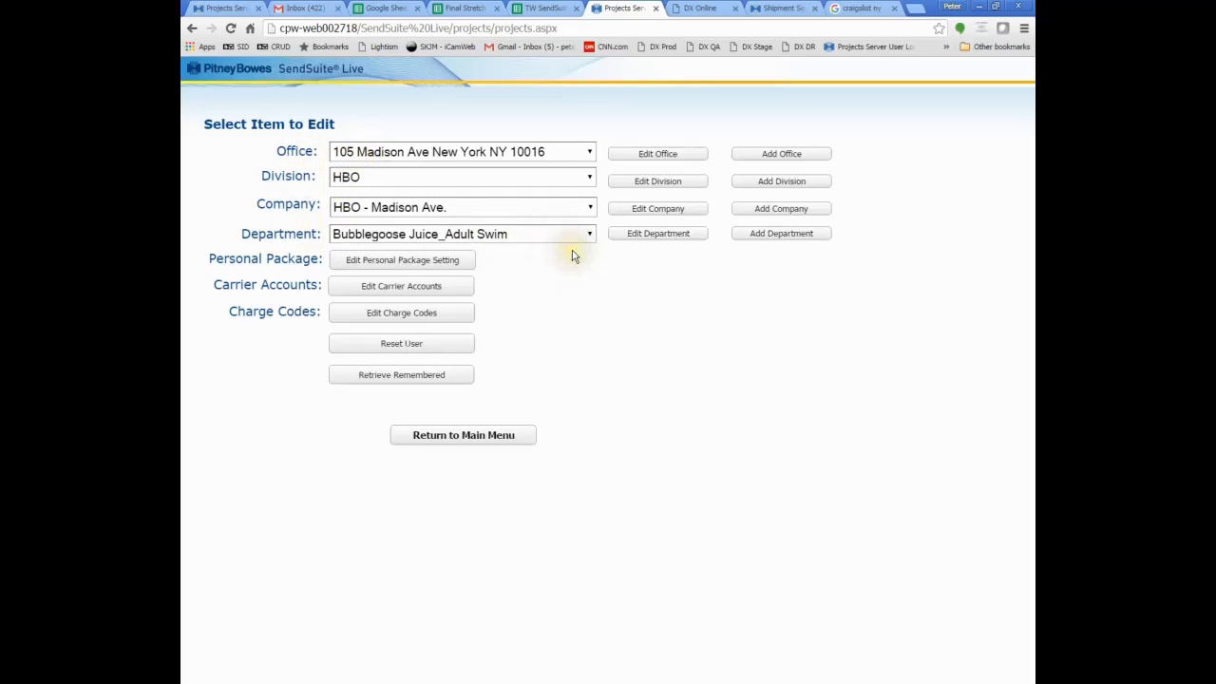
Select the office at 1100 6th Ave, keeping HBO as the division and HBO - 1100 6th Avenue as the company
click(591, 152)
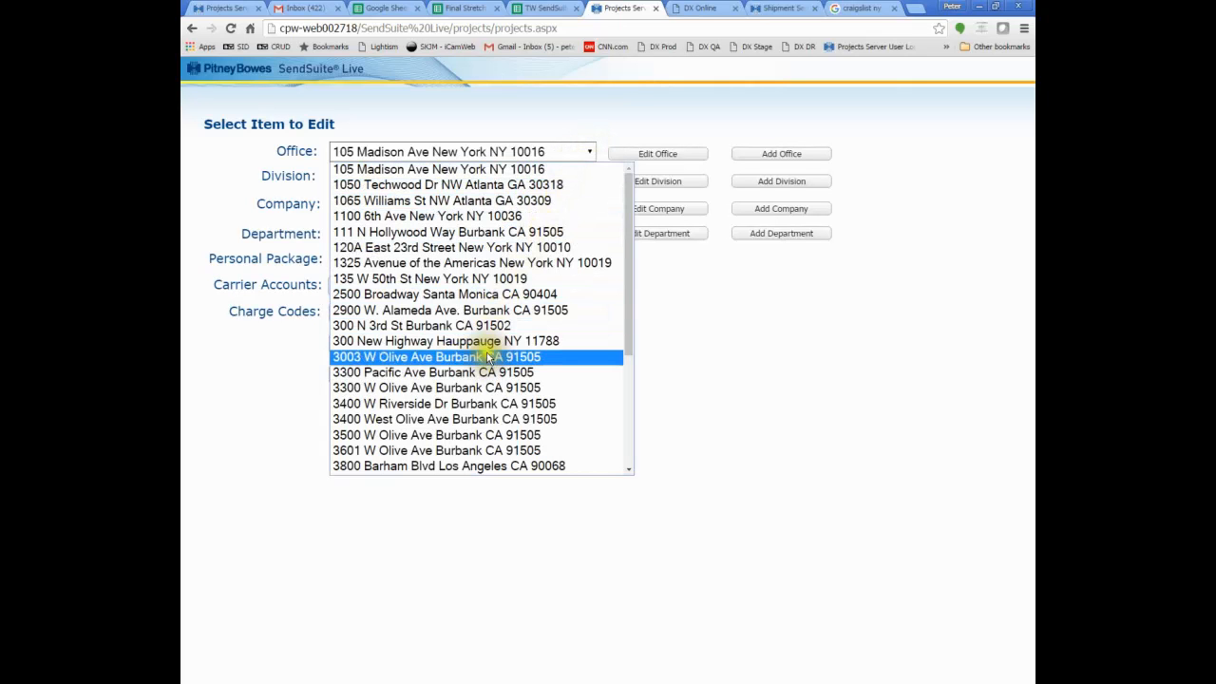
click(430, 215)
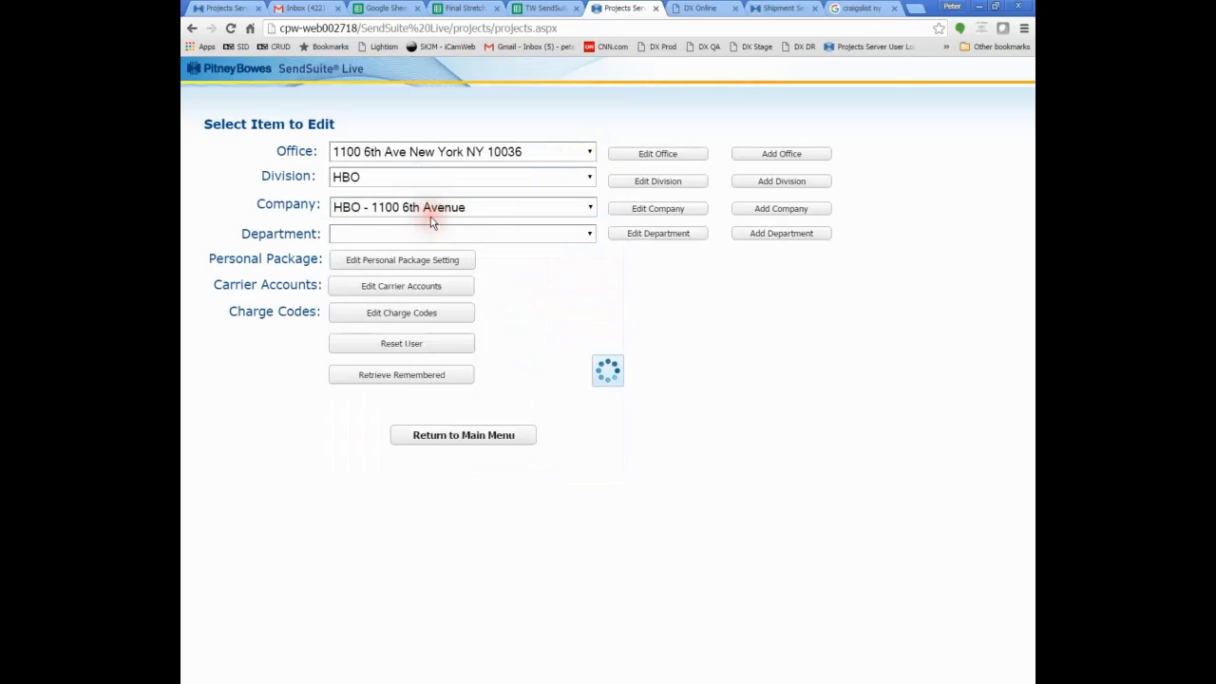
click(435, 175)
click(434, 174)
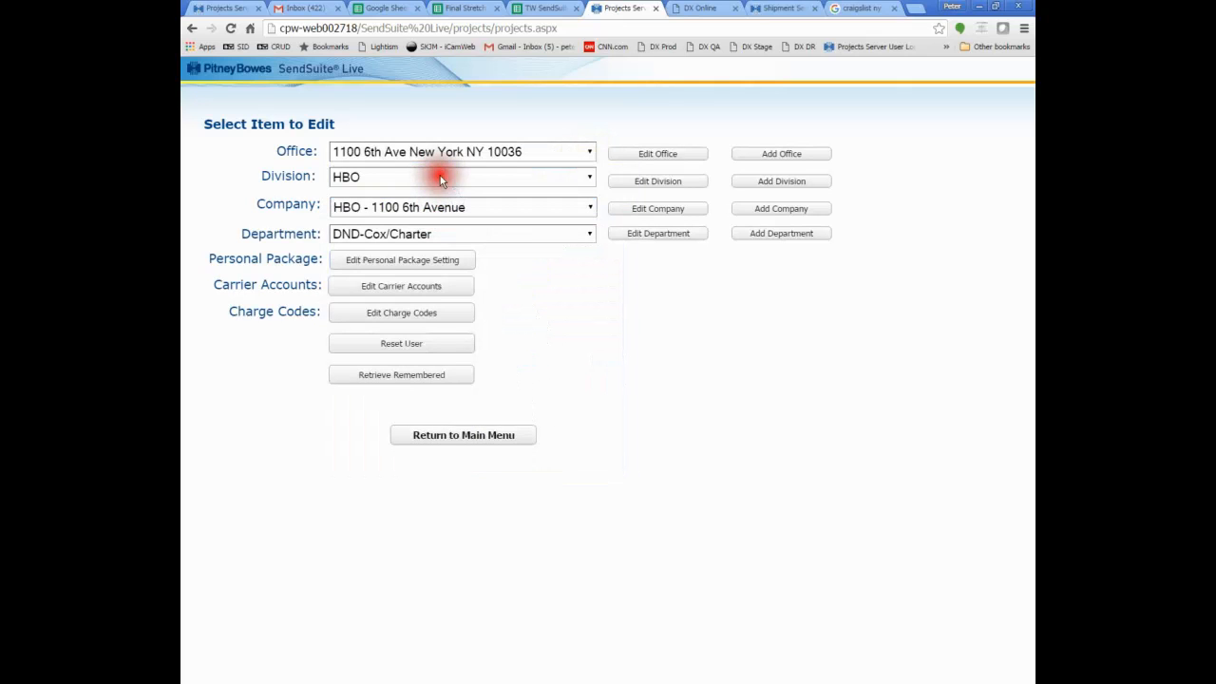
click(395, 209)
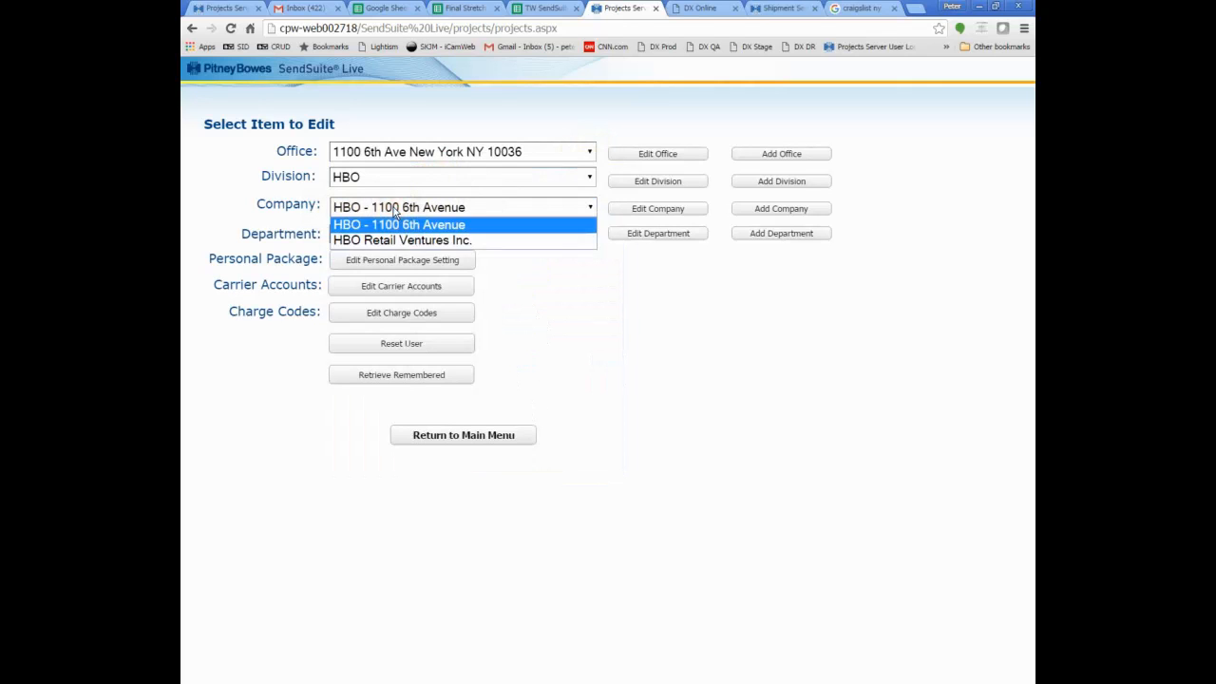
click(394, 210)
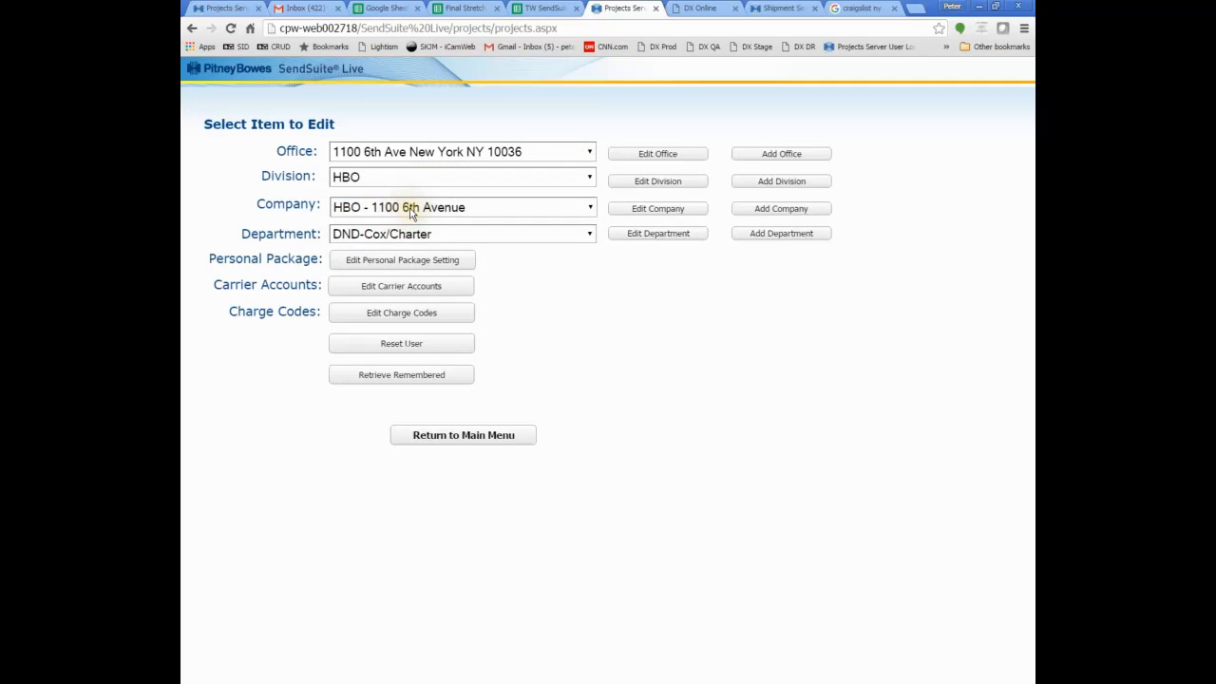
Check the existing departments and add a new one named DND-Hotels & Bulks under HBO - 1100 6th Avenue
click(587, 235)
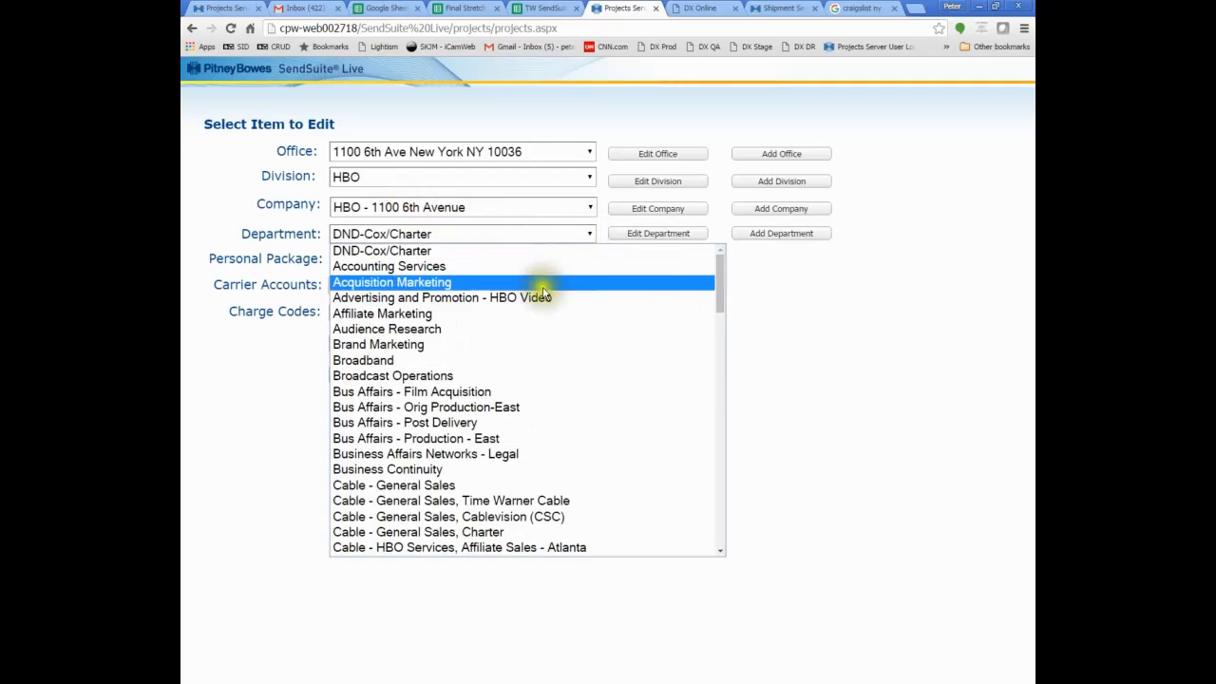
scroll(521, 385, down, 5)
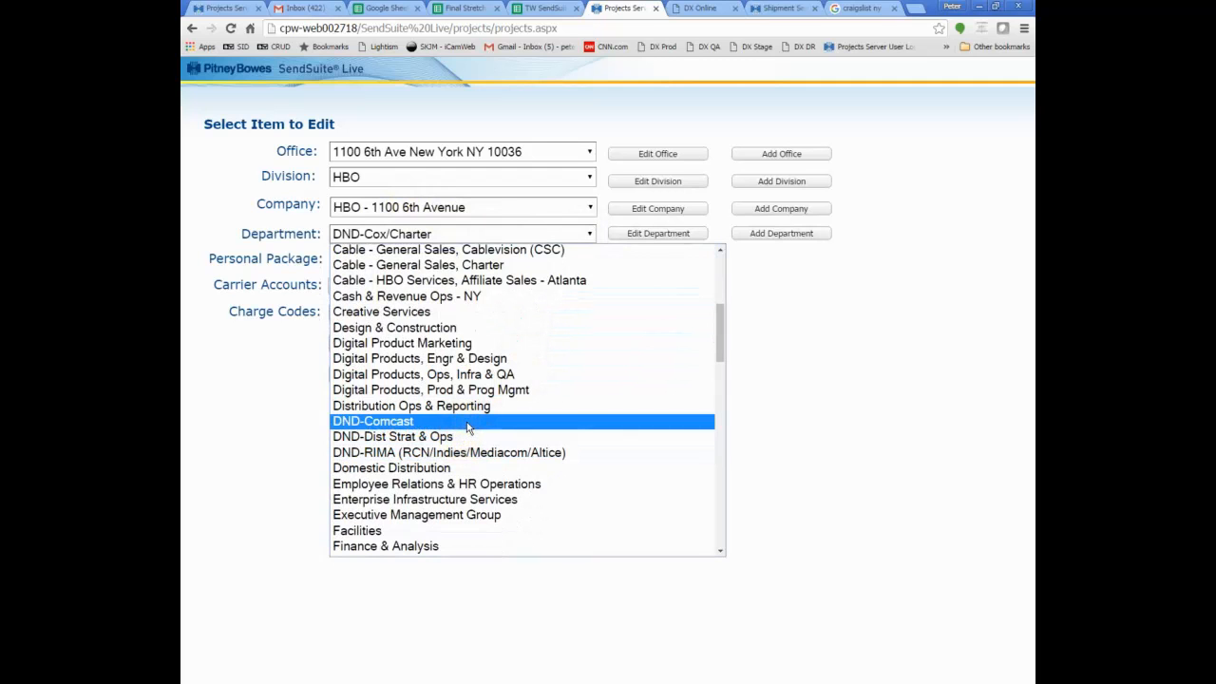
click(868, 351)
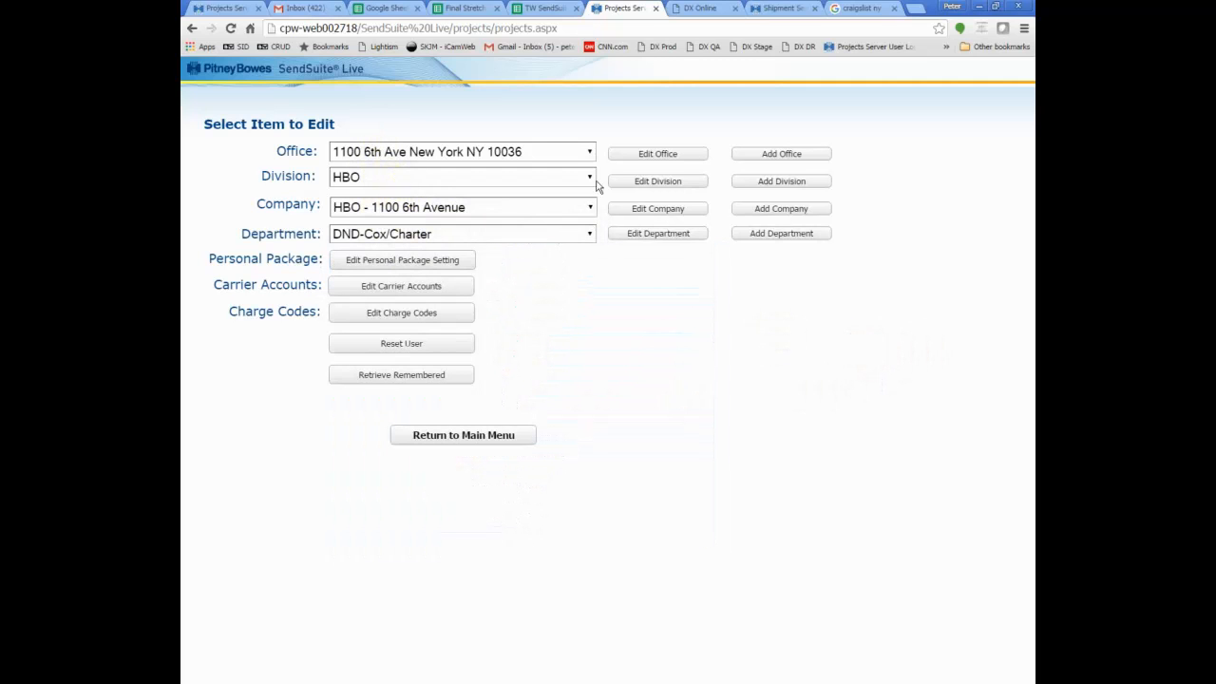
click(765, 242)
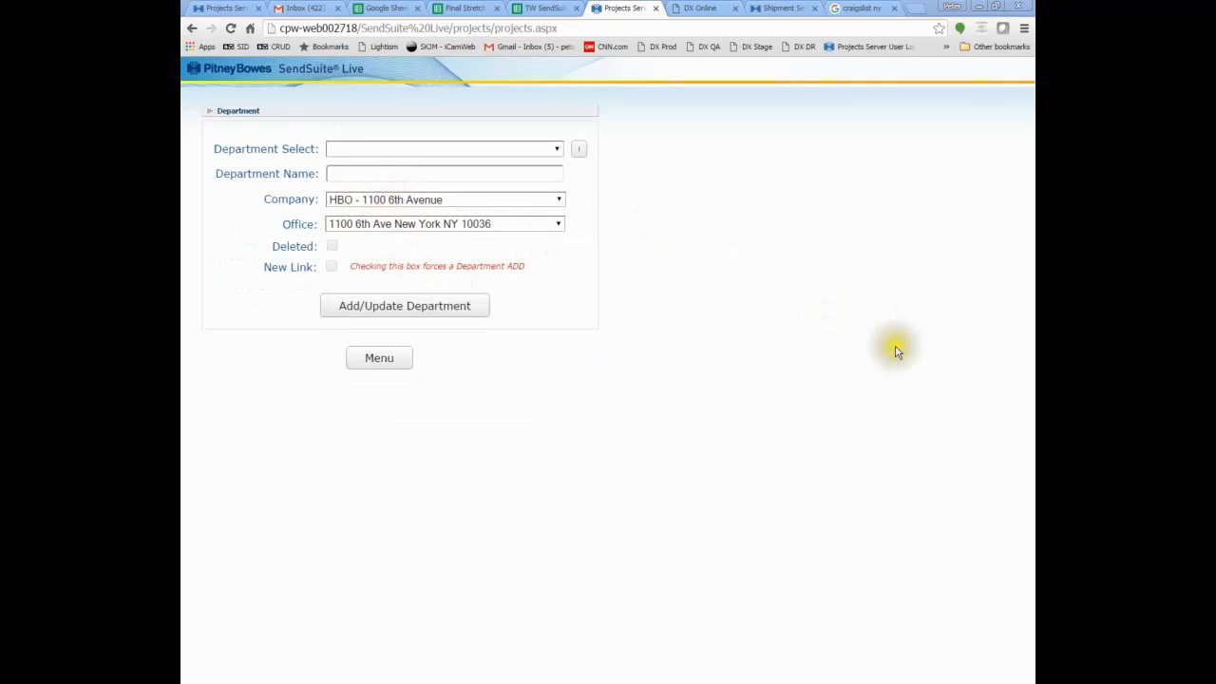
click(386, 175)
right_click(386, 175)
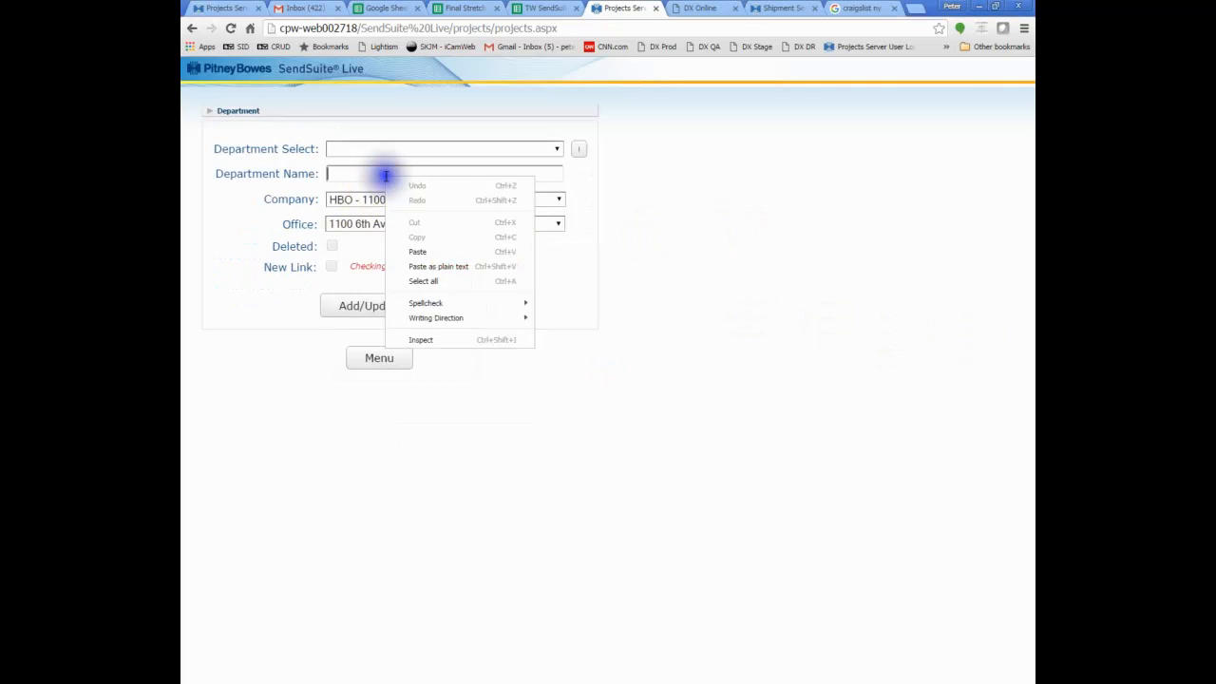
click(430, 251)
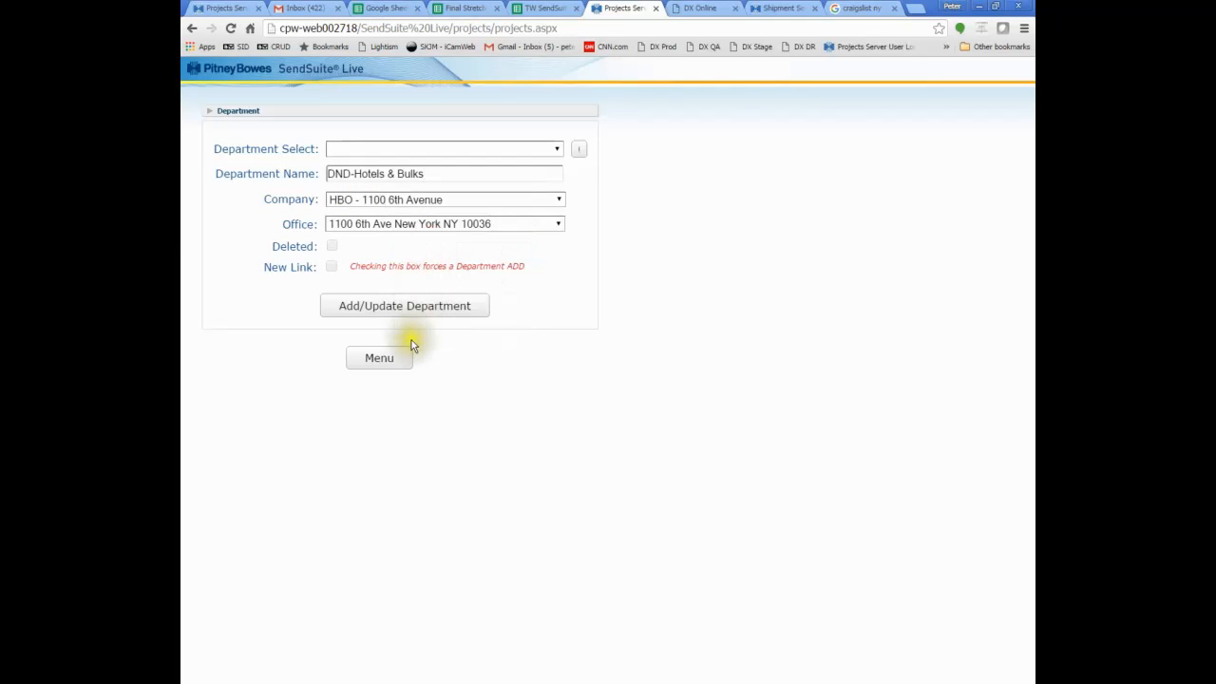
click(389, 315)
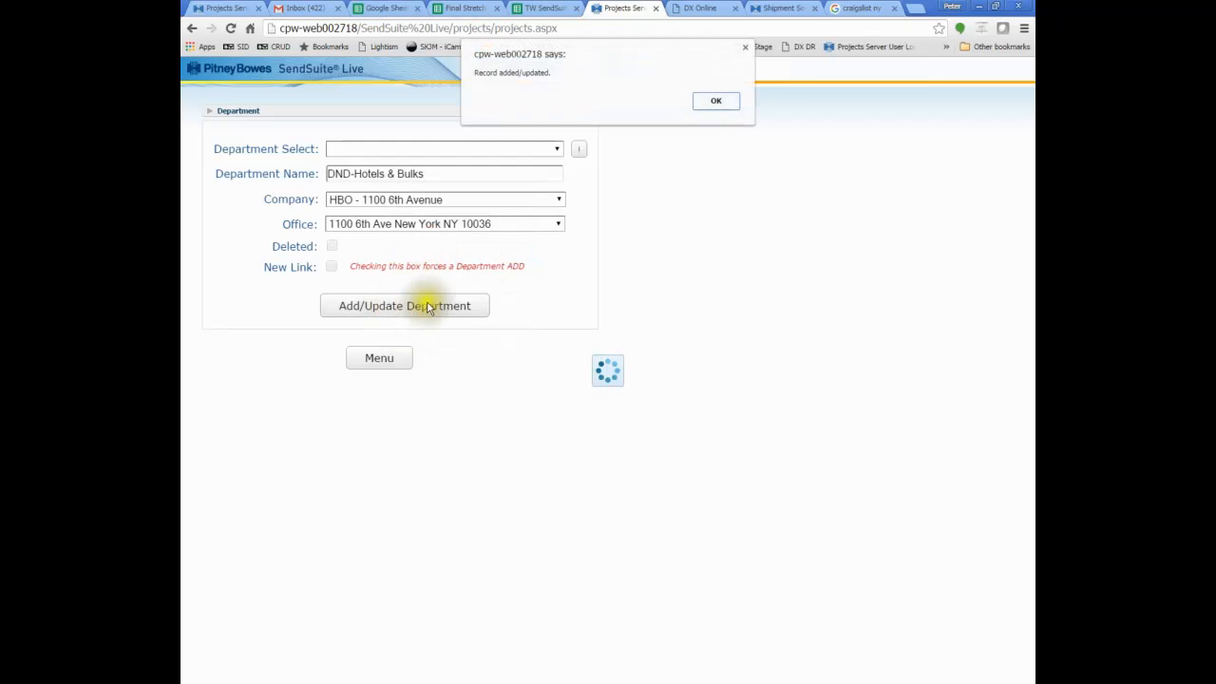
click(719, 101)
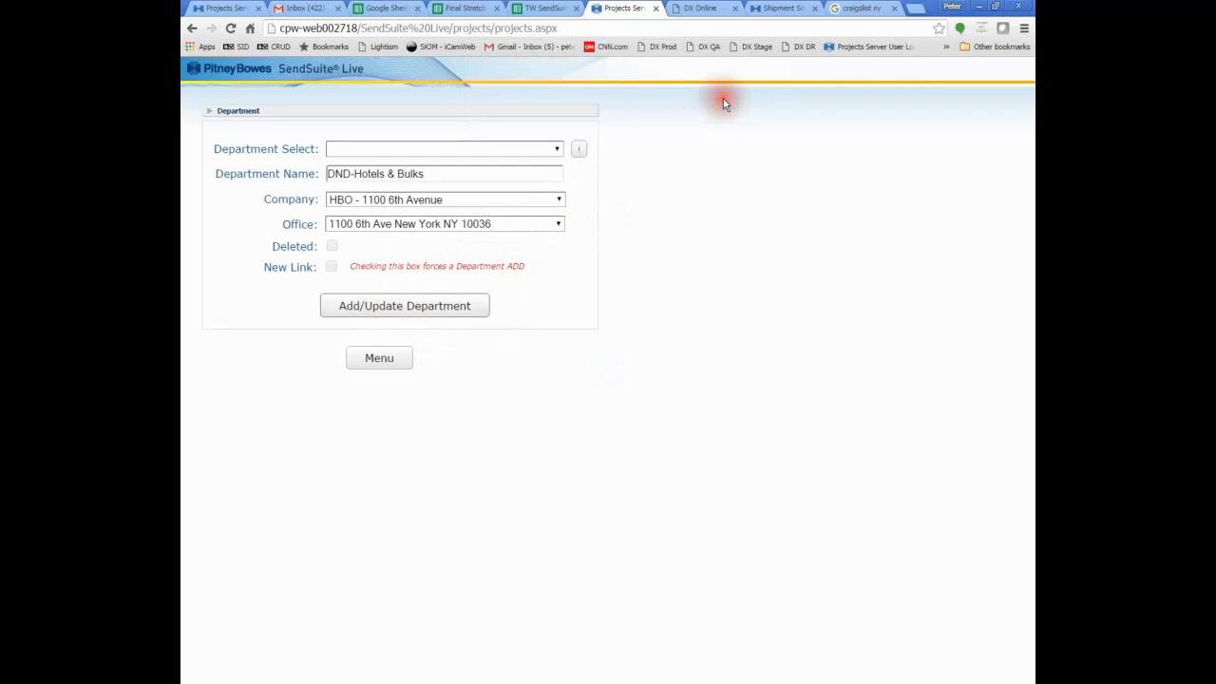
Return to the item selection page and retrieve the remembered office, division and company selection
click(379, 358)
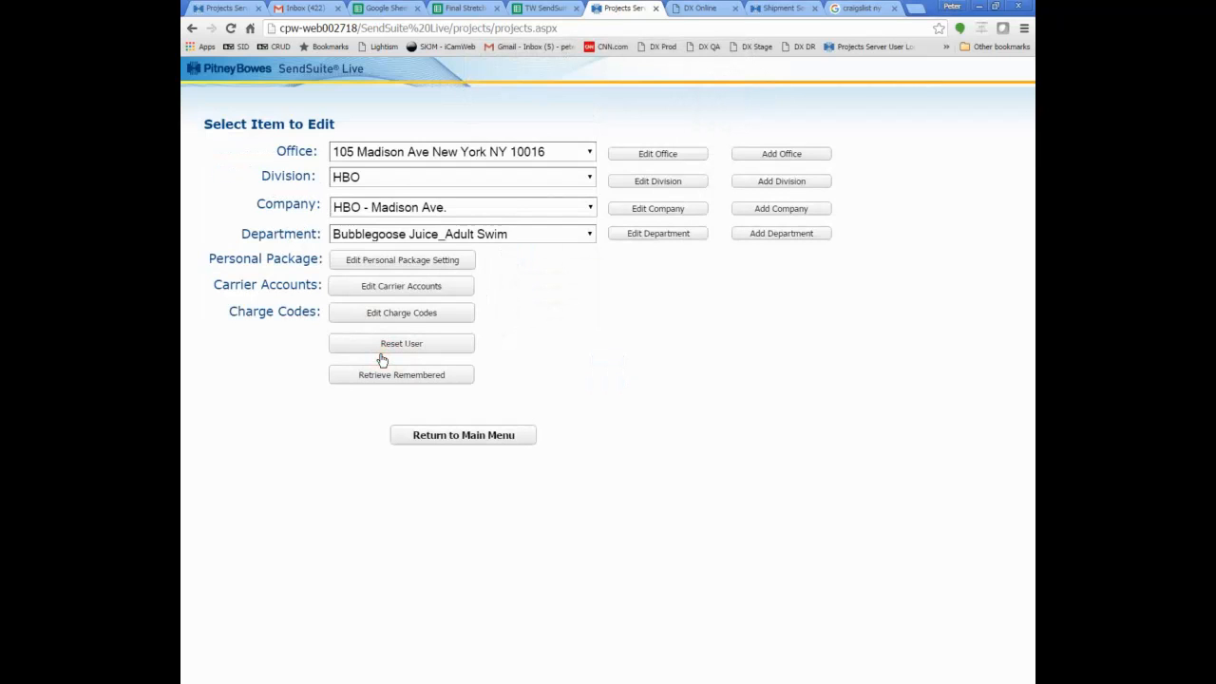
click(381, 359)
click(384, 360)
click(428, 377)
click(407, 380)
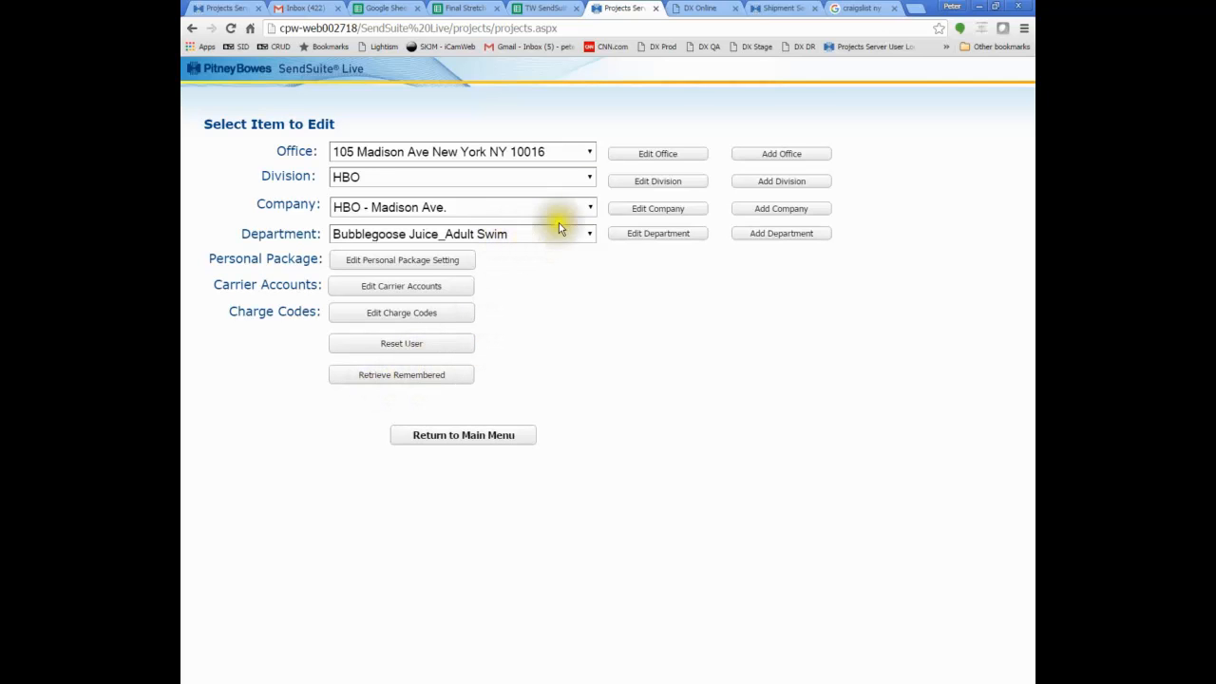
click(399, 378)
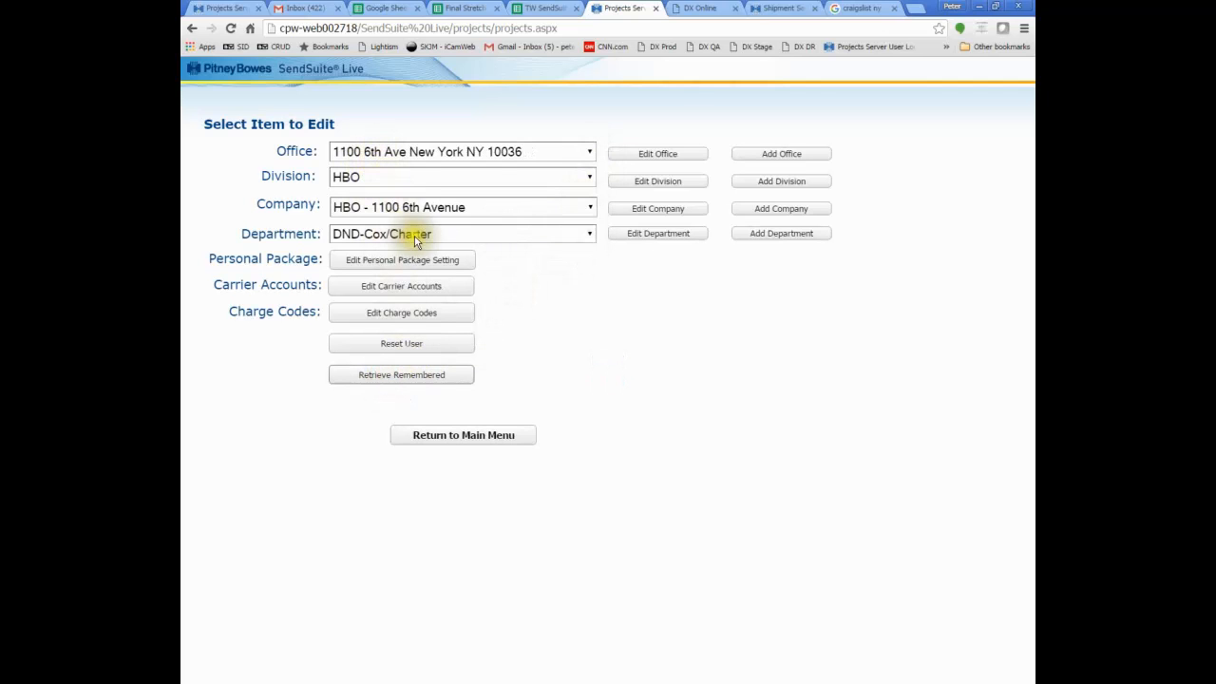
Choose DND-Hotels & Bulks as the department
click(589, 237)
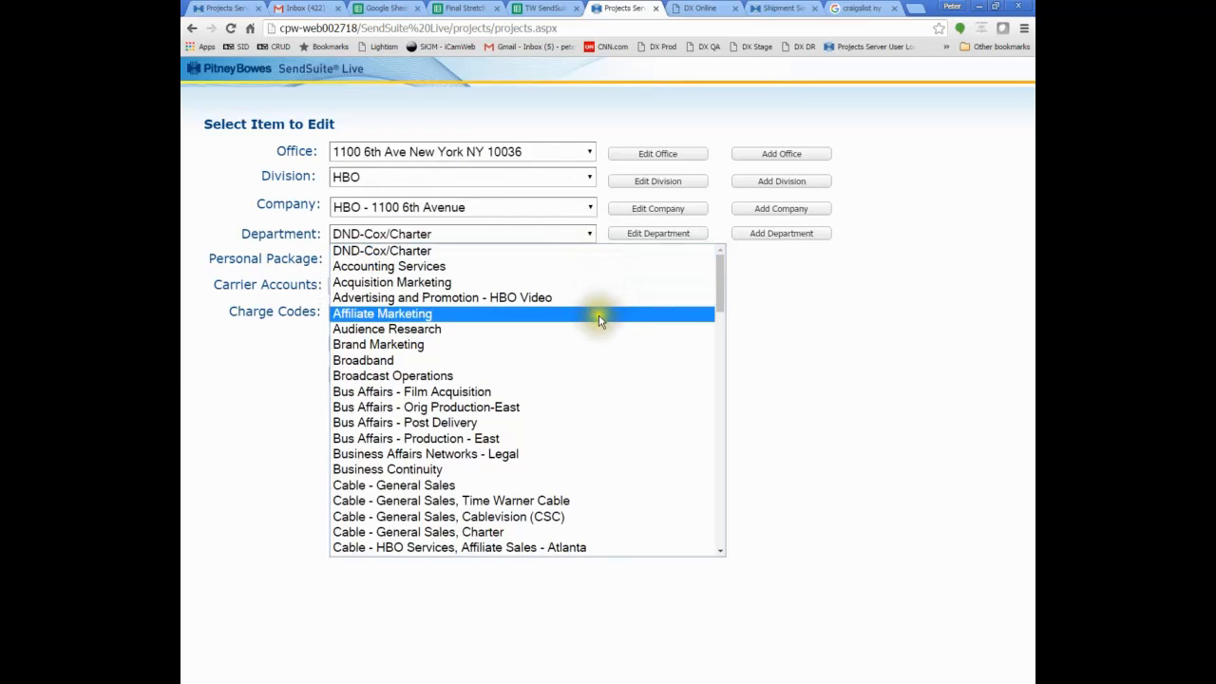
scroll(598, 324, down, 3)
scroll(598, 324, down, 3)
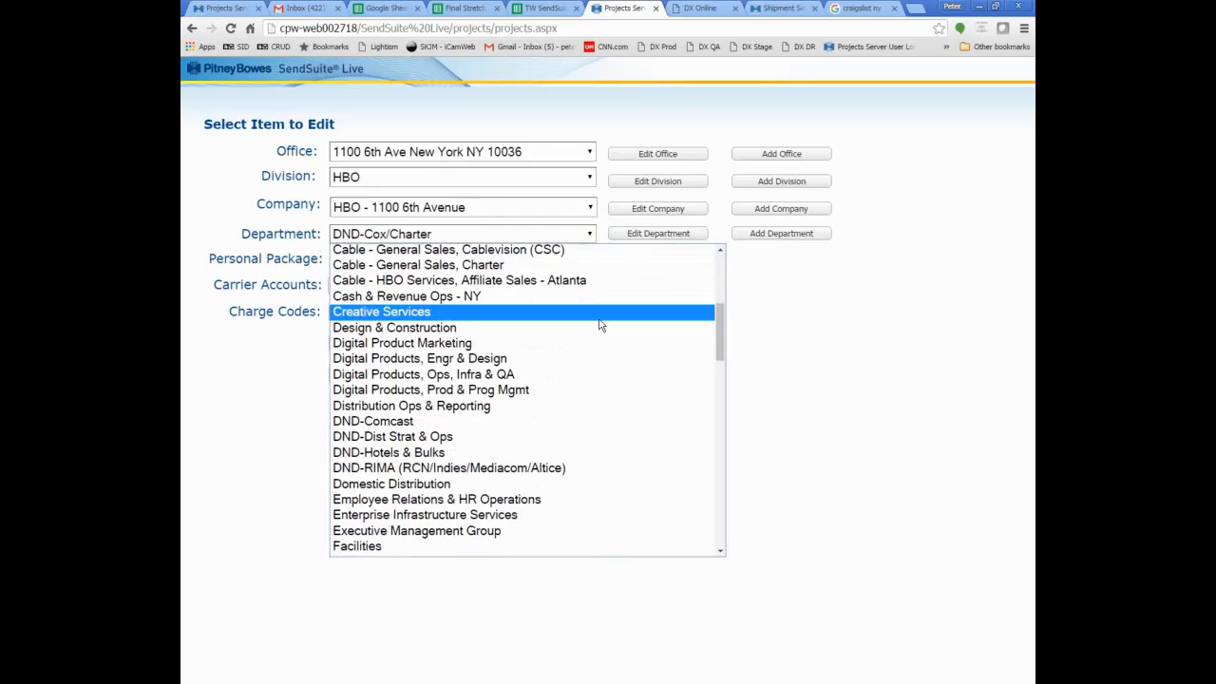
click(421, 456)
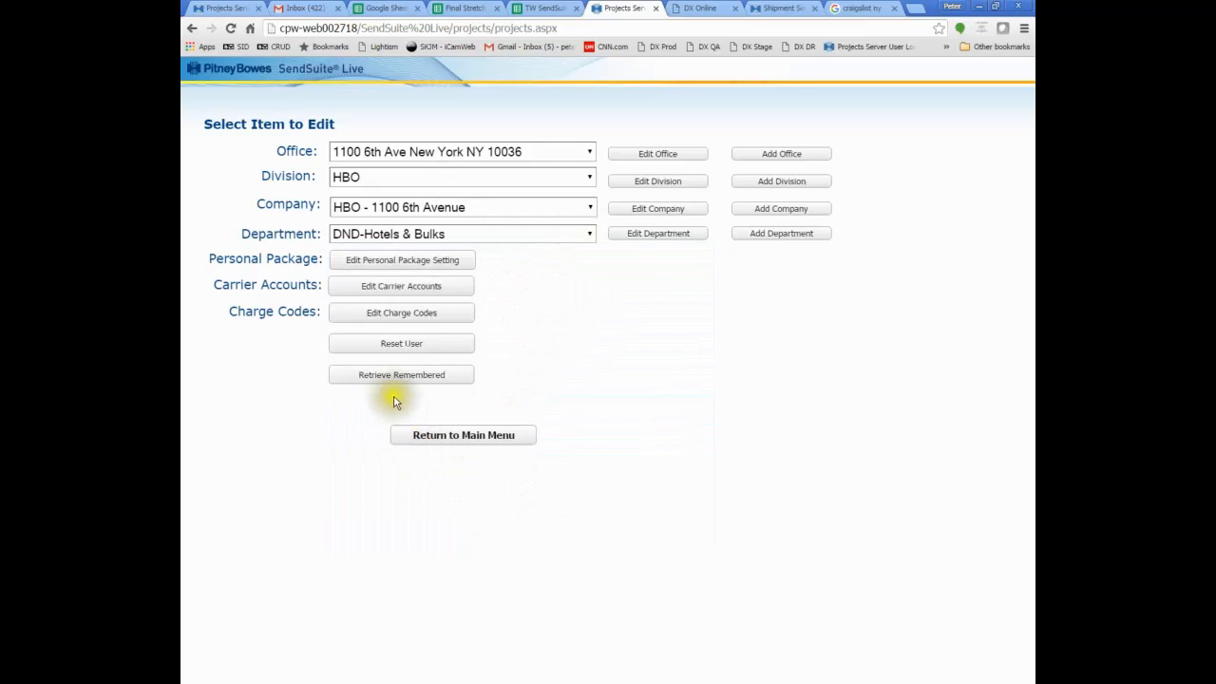
Open the charge codes for DND-Hotels & Bulks and assign charge code 720.260.9405.000.000.000.000
click(397, 316)
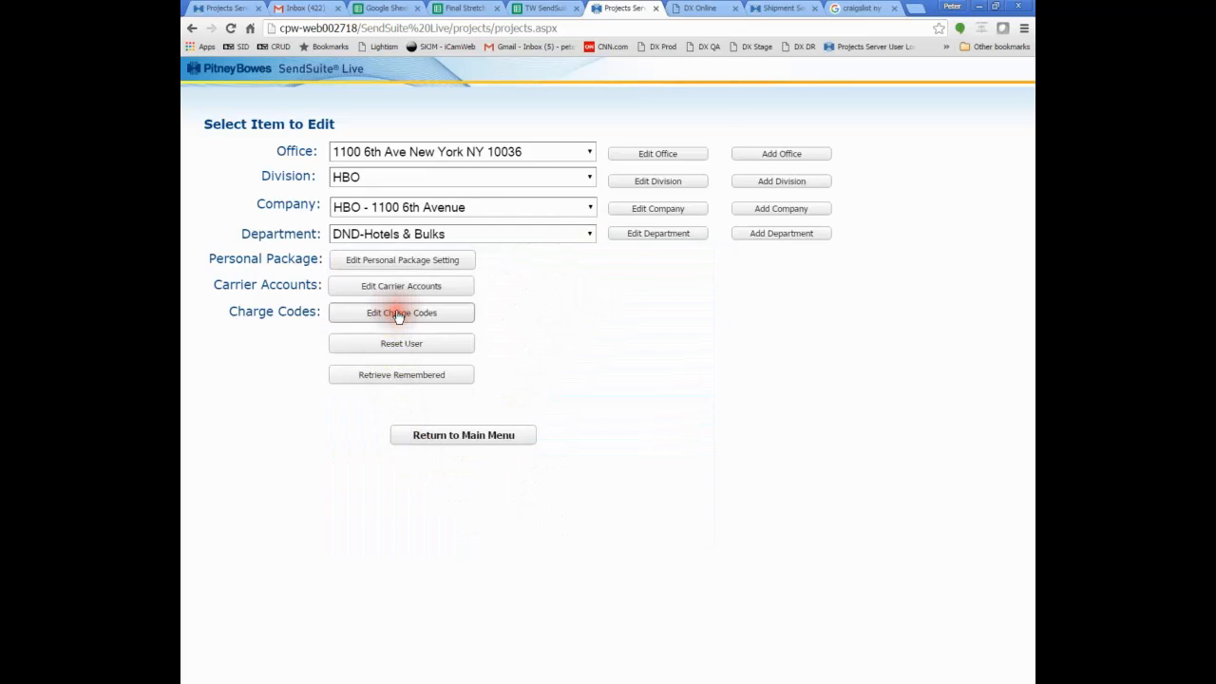
click(400, 311)
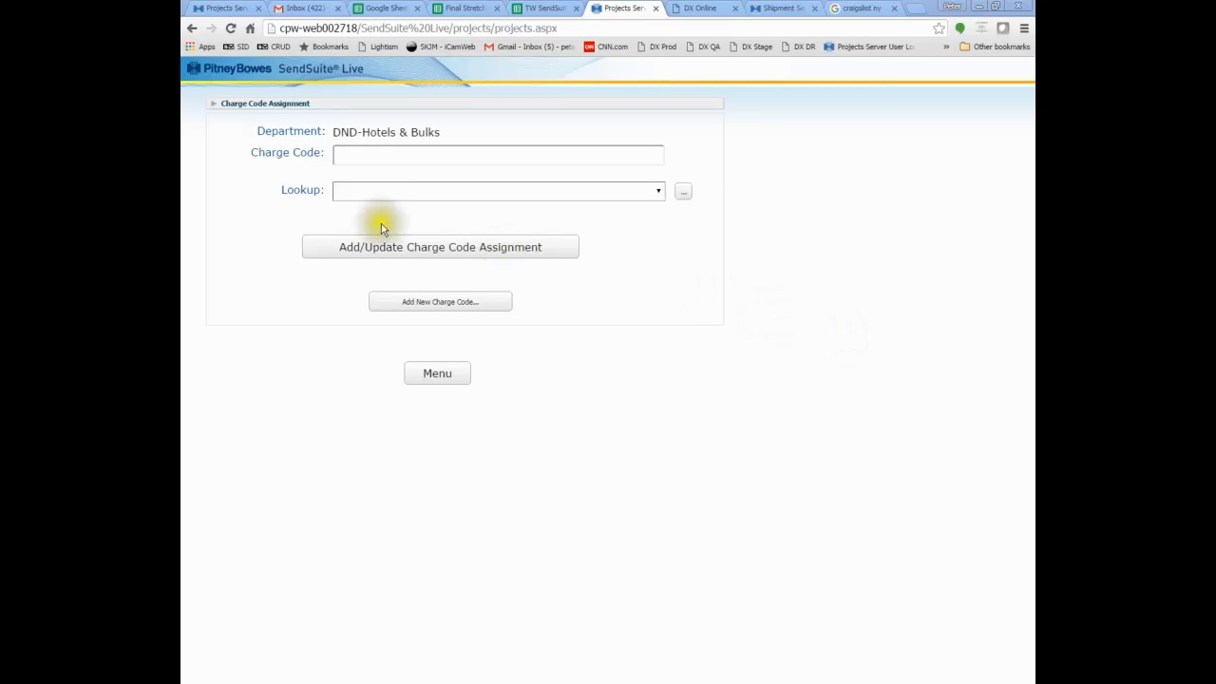
click(351, 155)
right_click(352, 155)
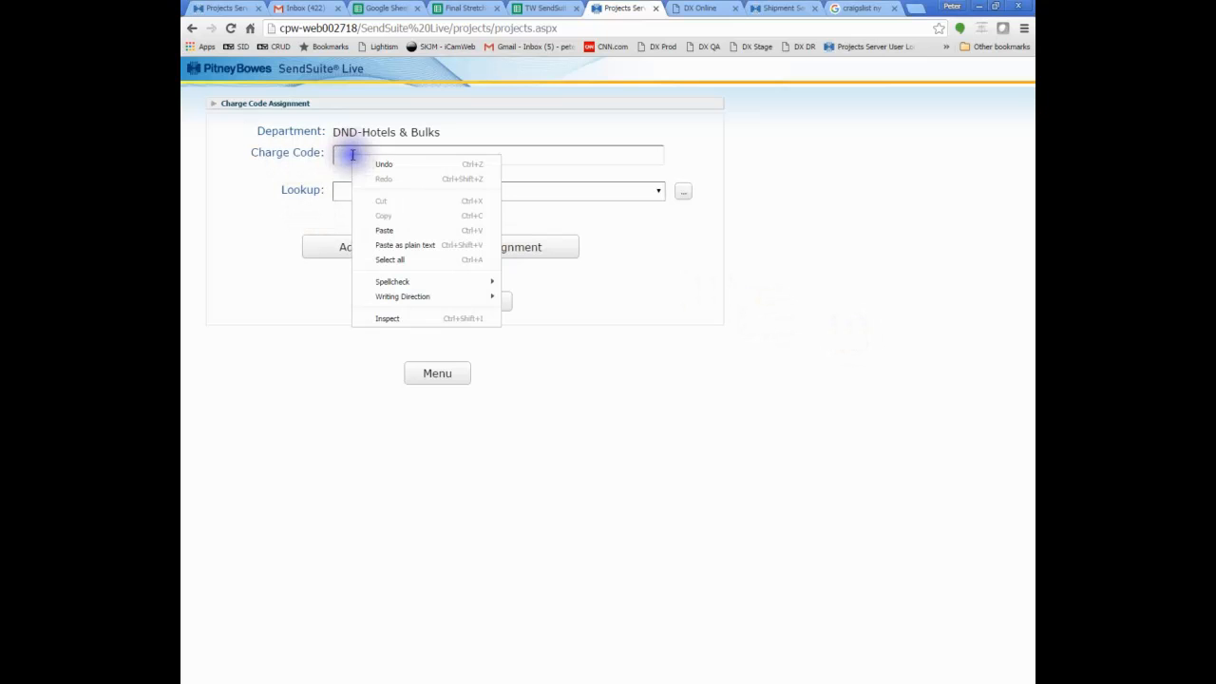
click(384, 229)
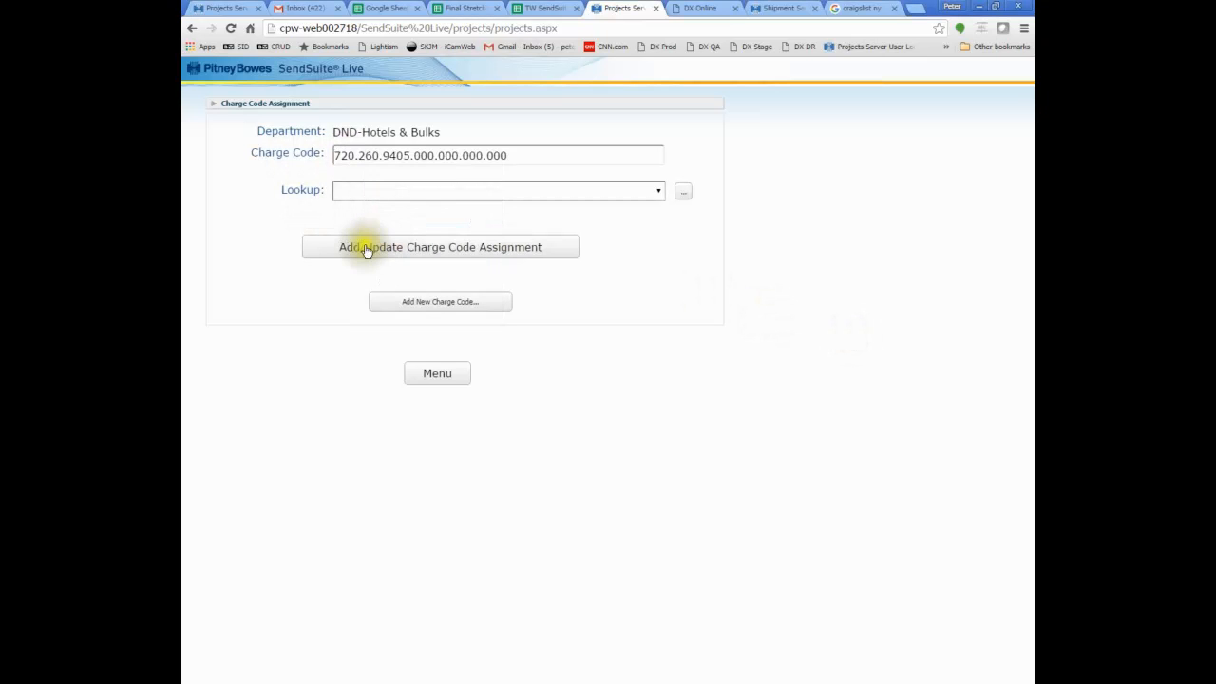
click(449, 255)
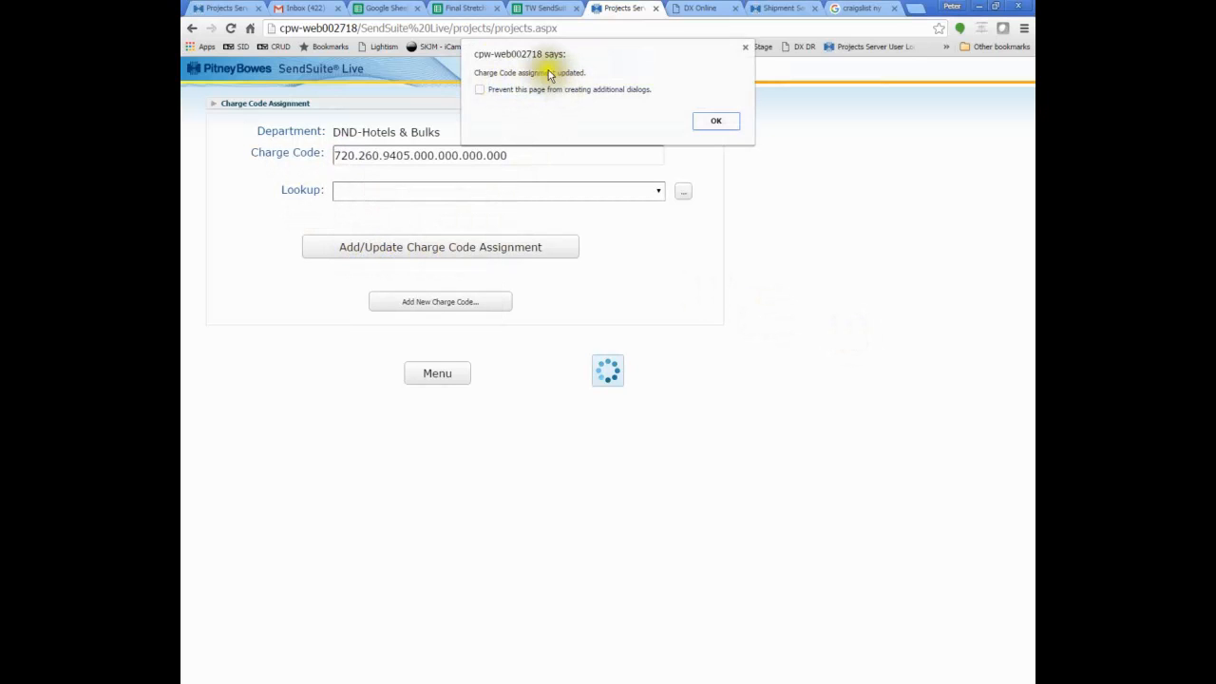
click(716, 121)
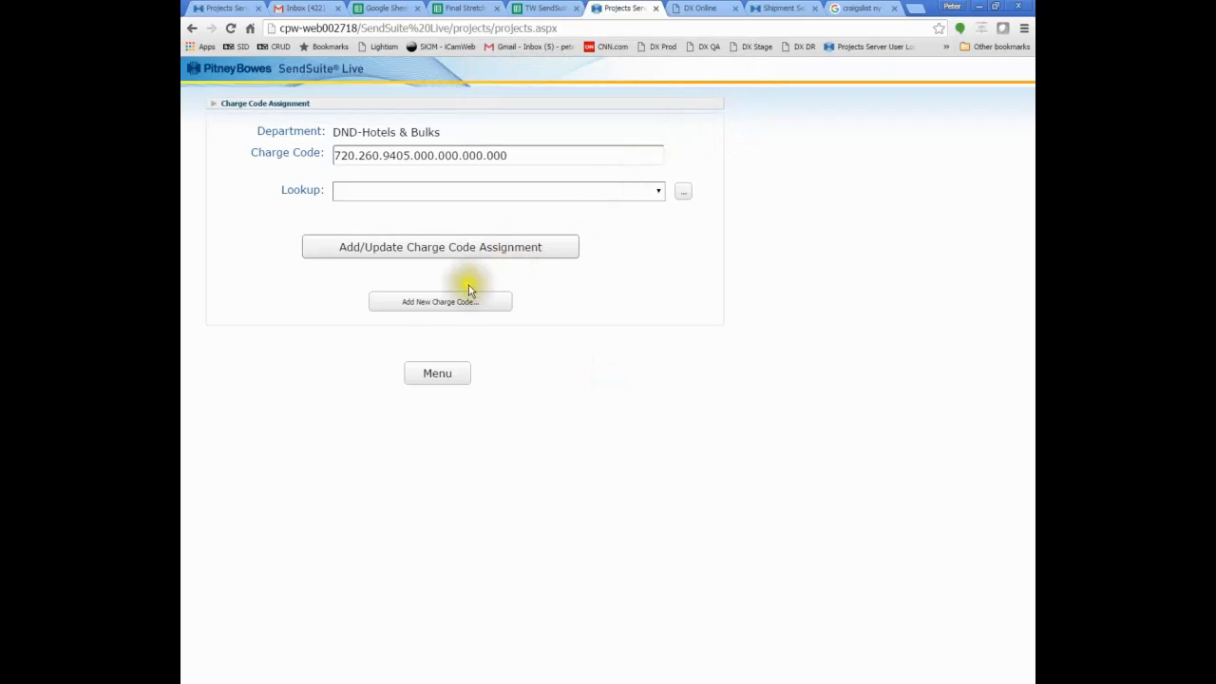
Try to add 720.260.9405.000.000.000.000 as a new charge code
click(428, 309)
click(538, 395)
right_click(538, 396)
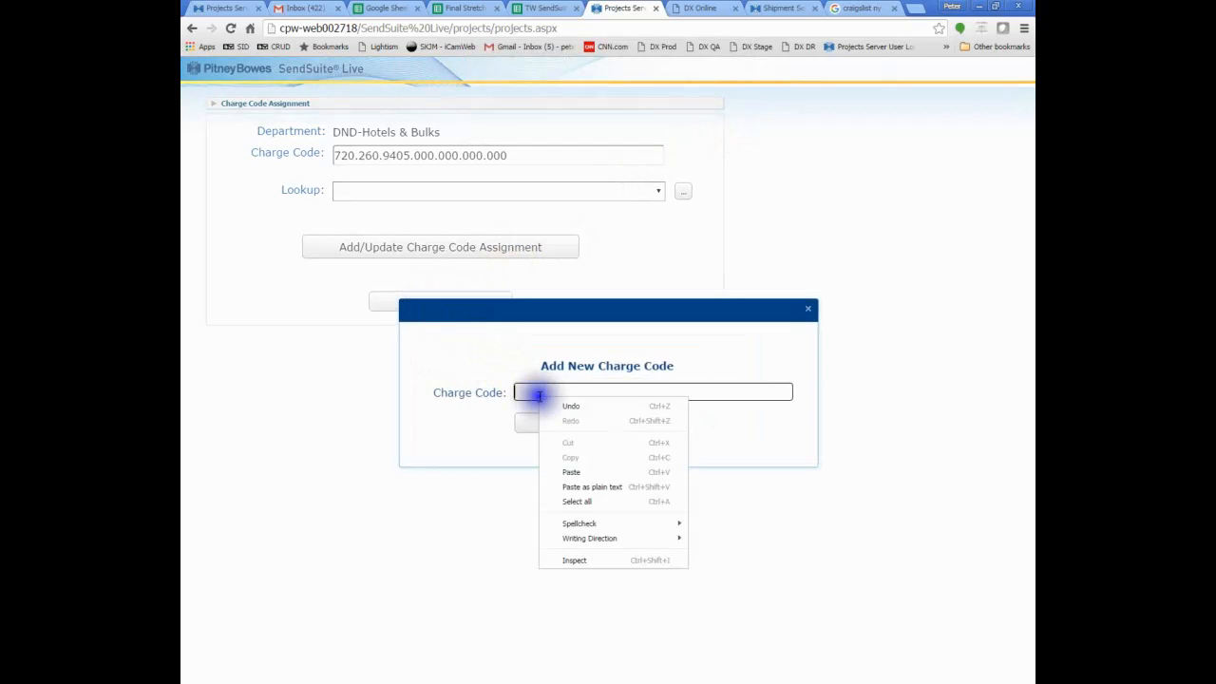
click(572, 469)
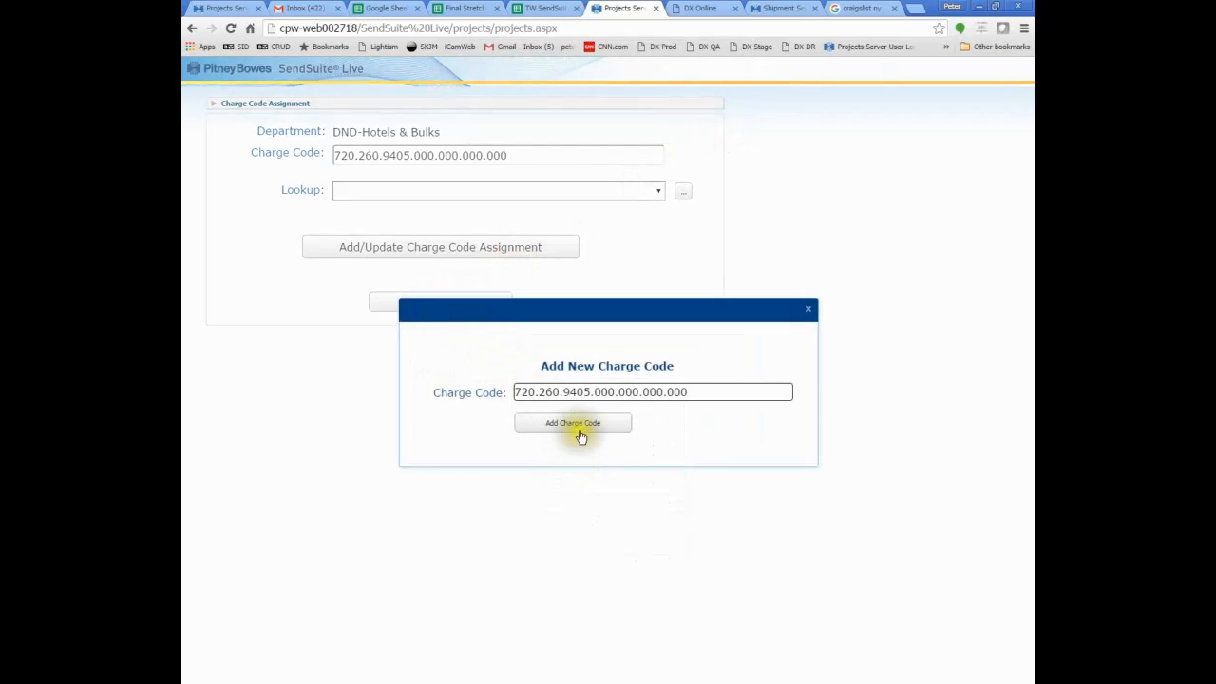
click(581, 429)
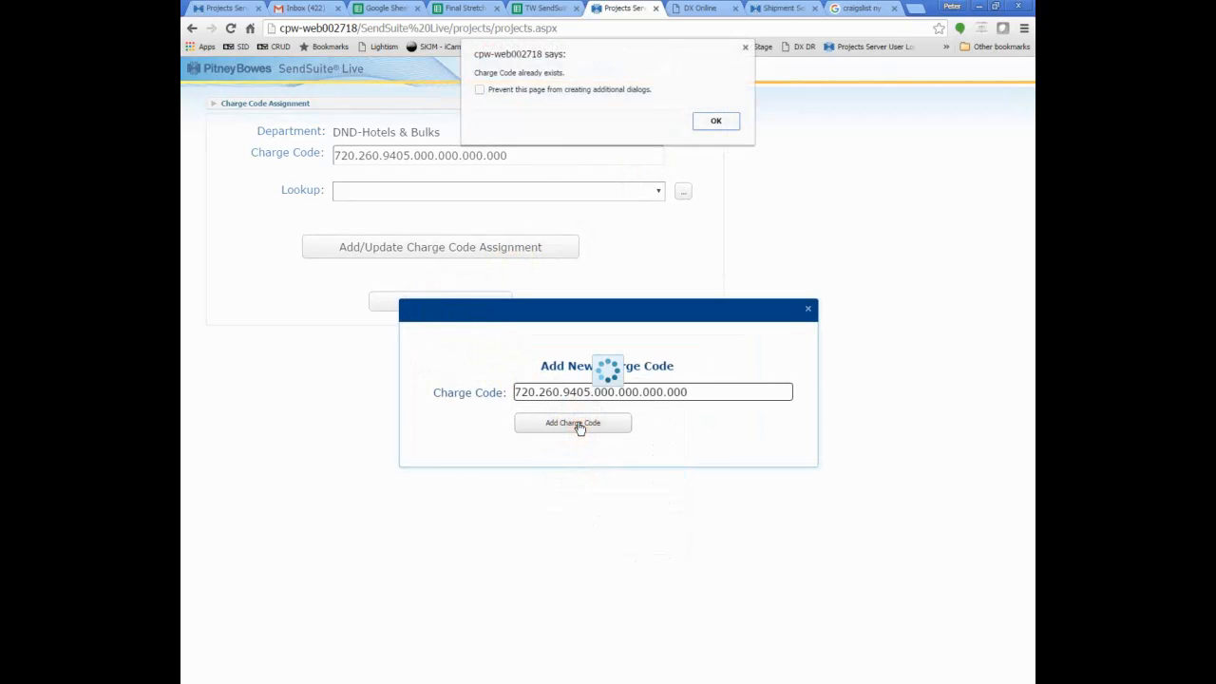
click(712, 120)
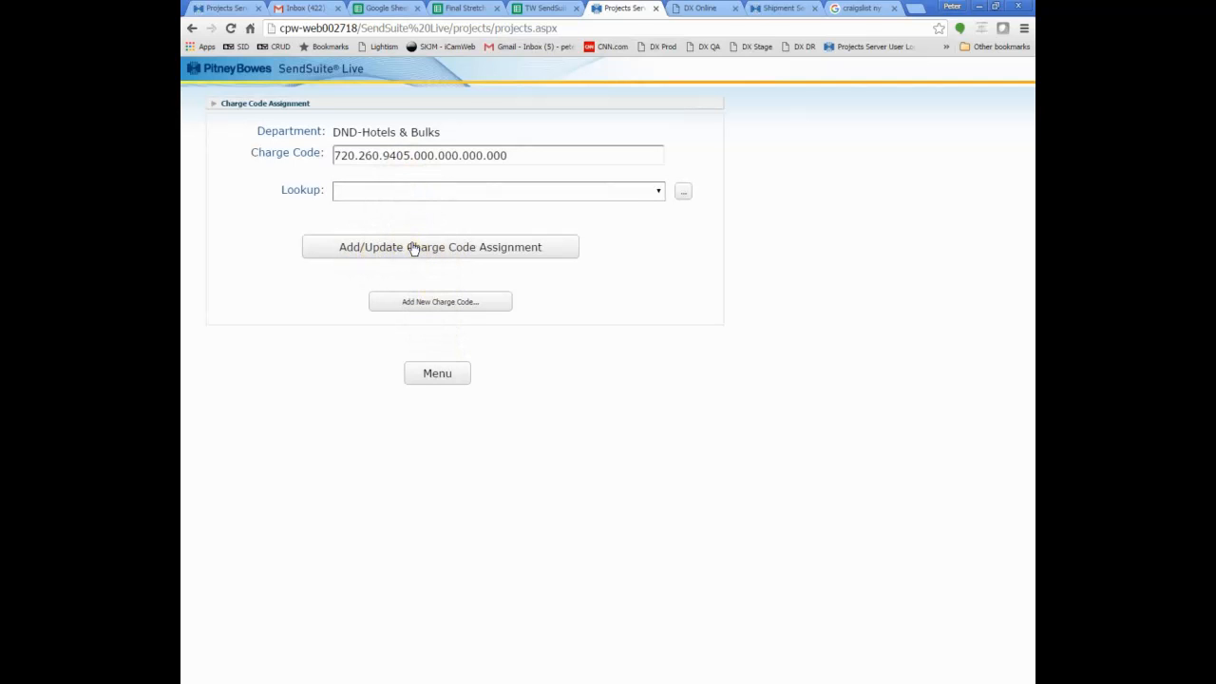
Retrieve the remembered selection from the maintenance menu and reopen the department's charge codes to check the assignment
click(438, 375)
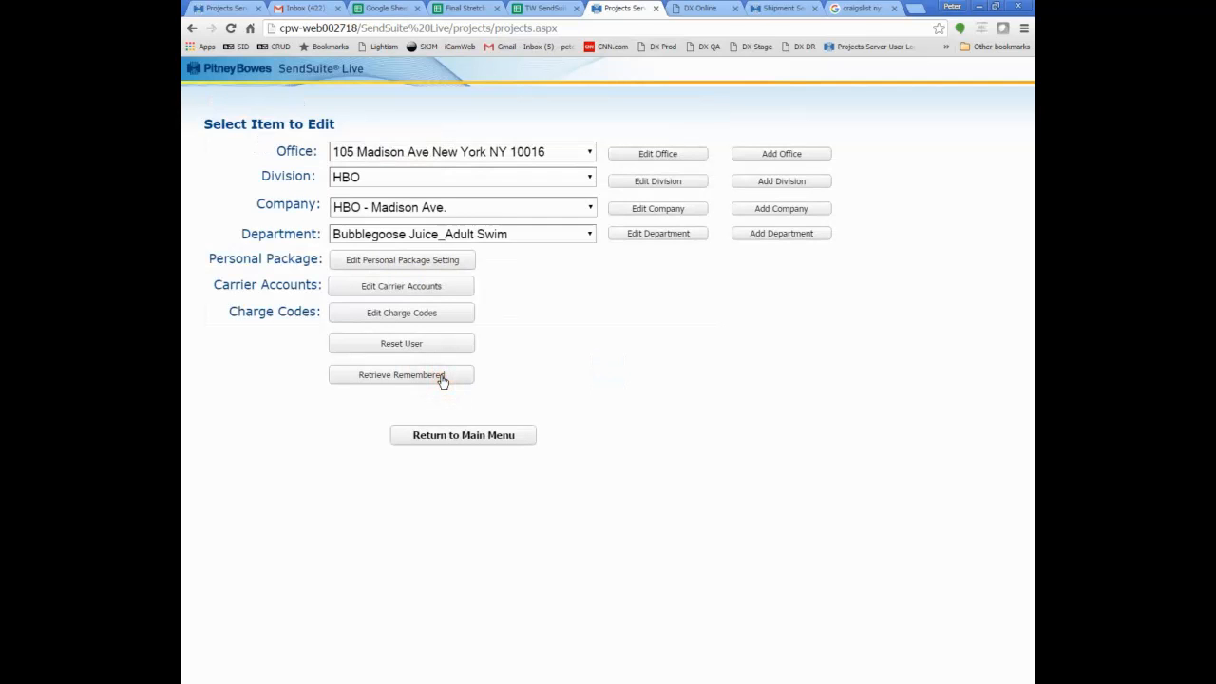
click(408, 377)
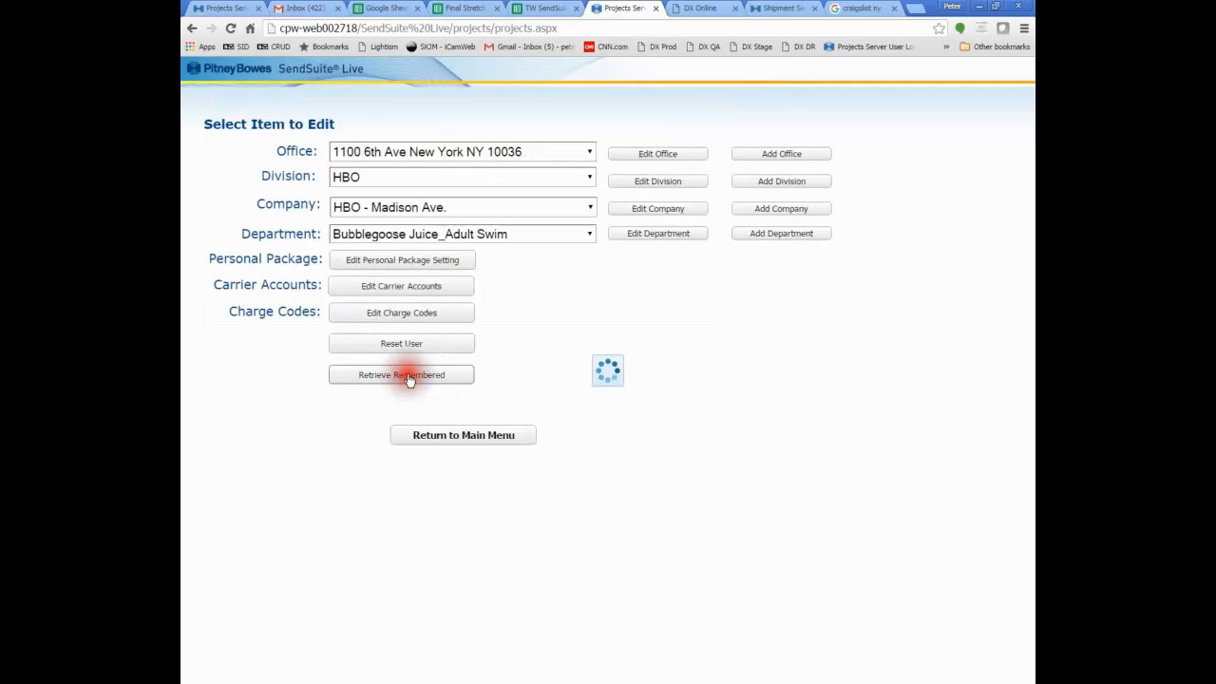
click(398, 318)
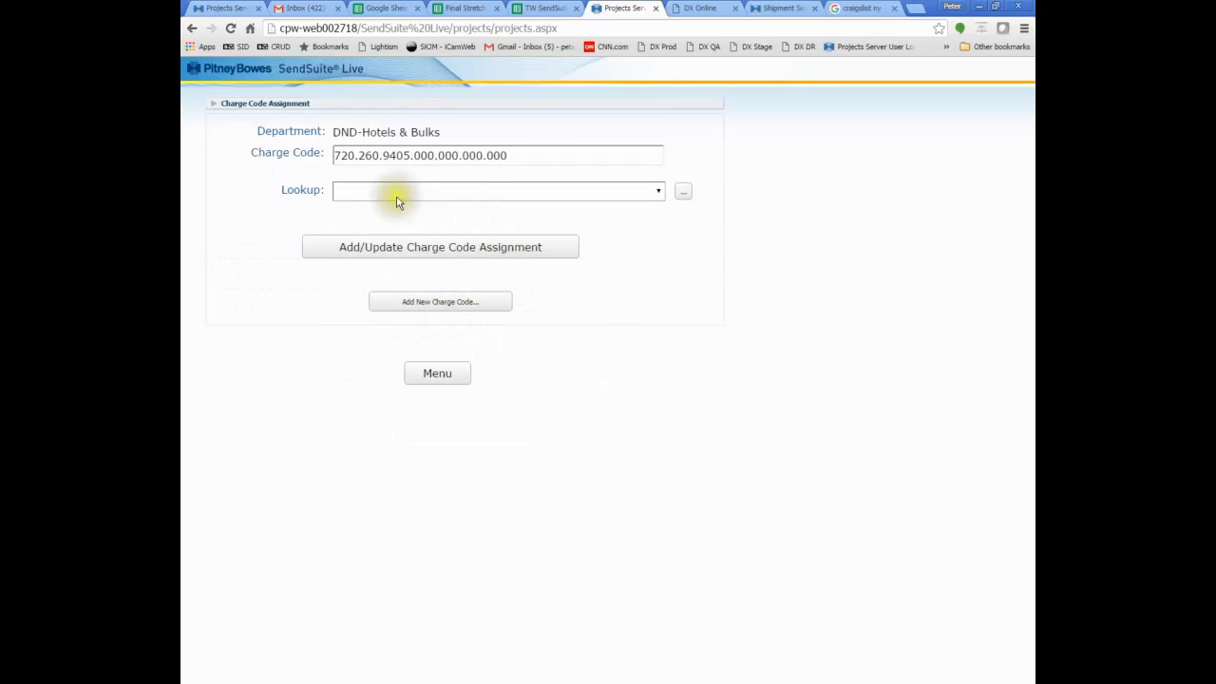
Retrieve the remembered selection and open the DND-Hotels & Bulks department record for editing
click(427, 375)
click(430, 376)
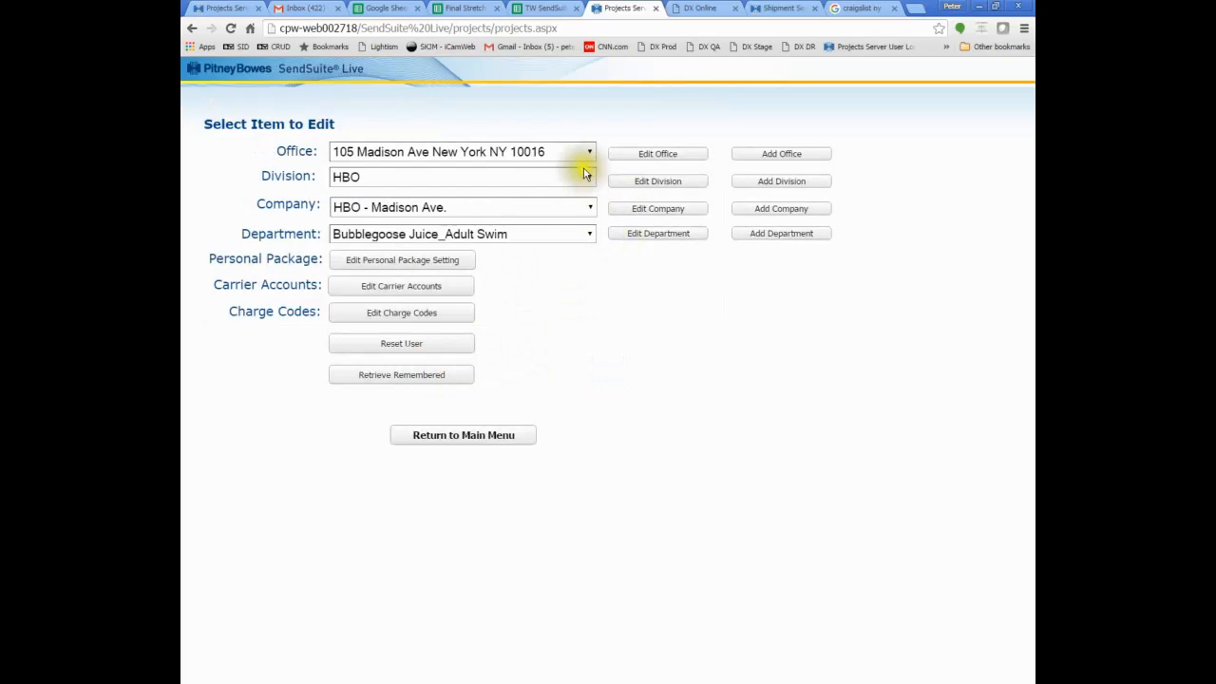
click(403, 376)
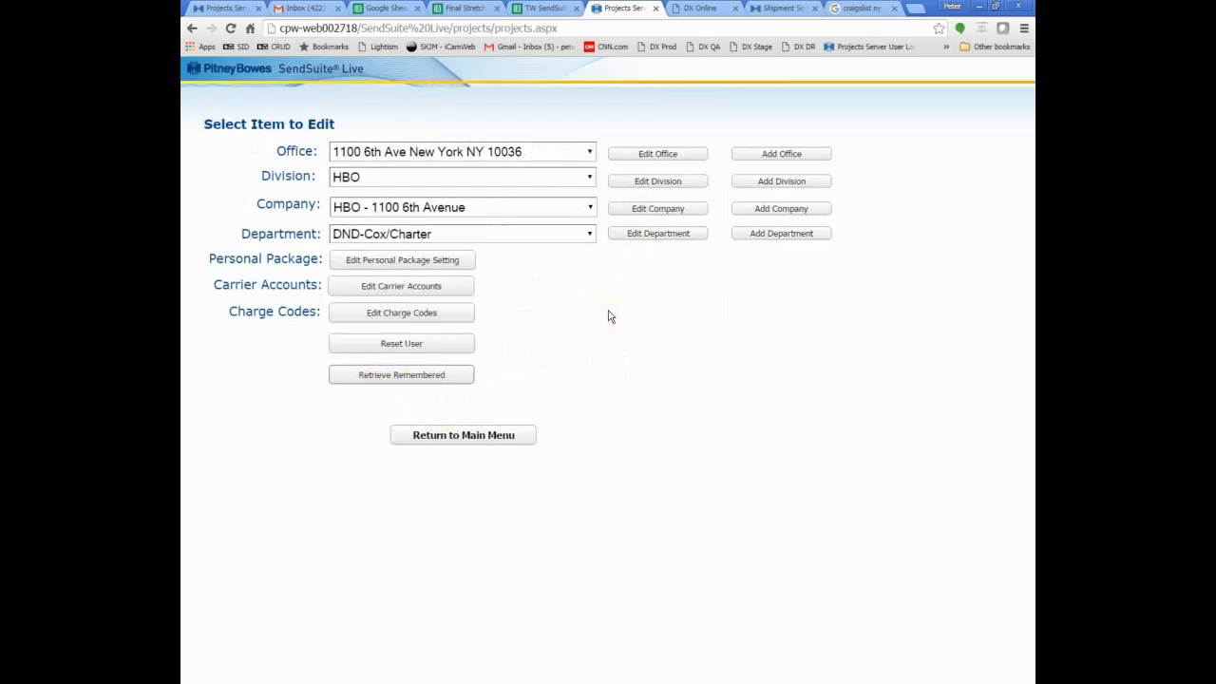
click(641, 236)
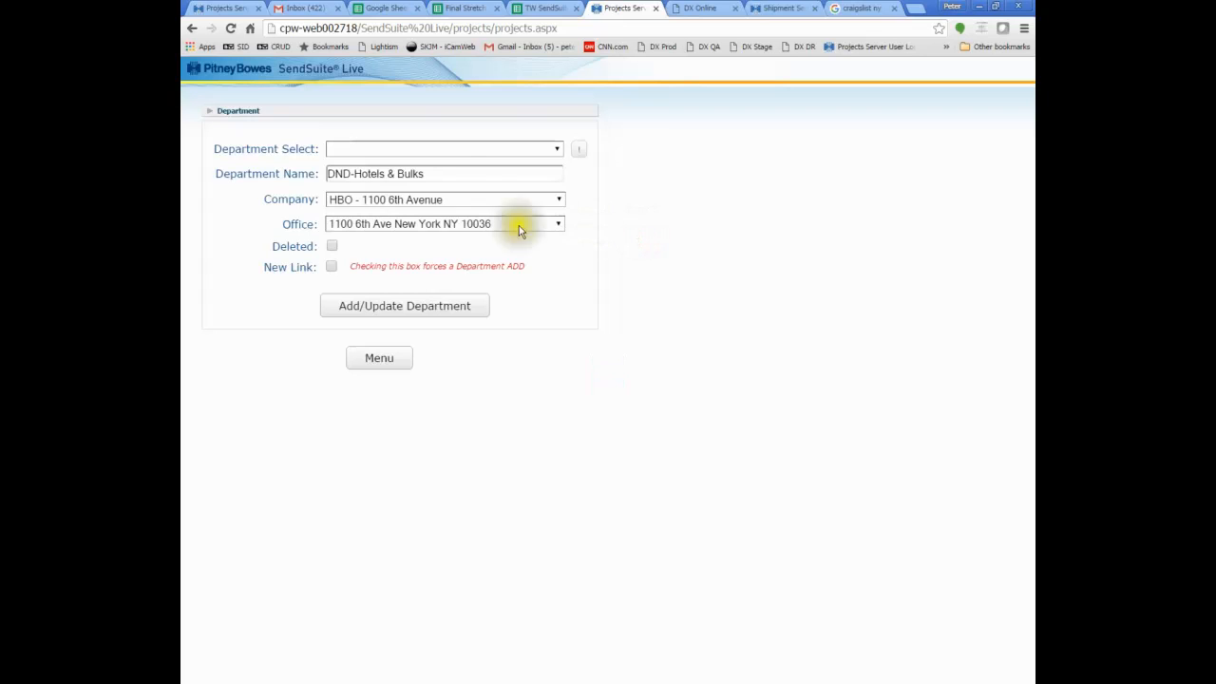
Save the DND-Hotels & Bulks department record under HBO - 1100 6th Avenue and return to the item selection page
click(434, 174)
drag(434, 174, 317, 174)
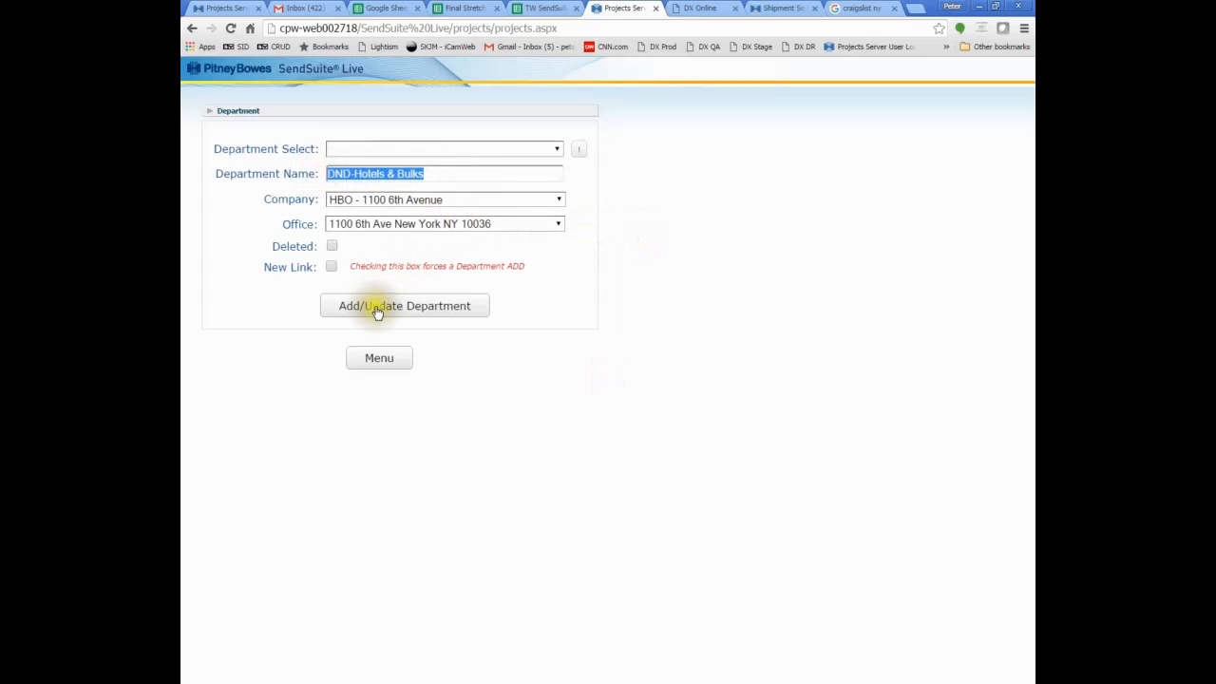
click(379, 359)
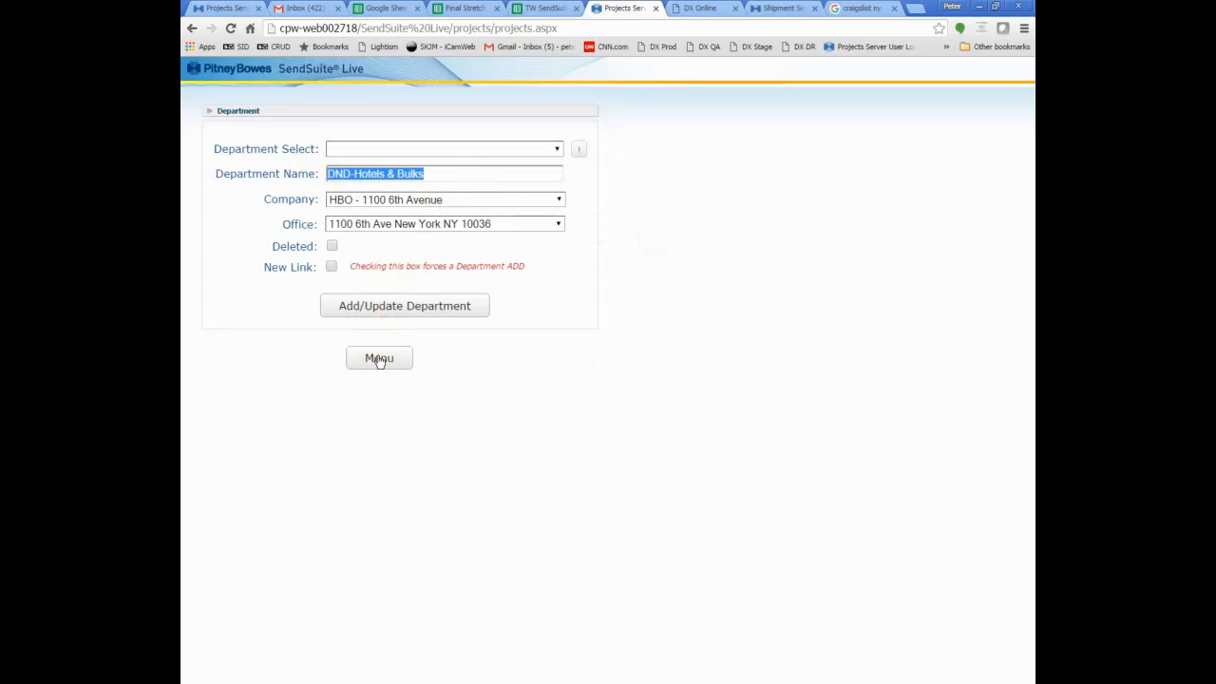
click(385, 305)
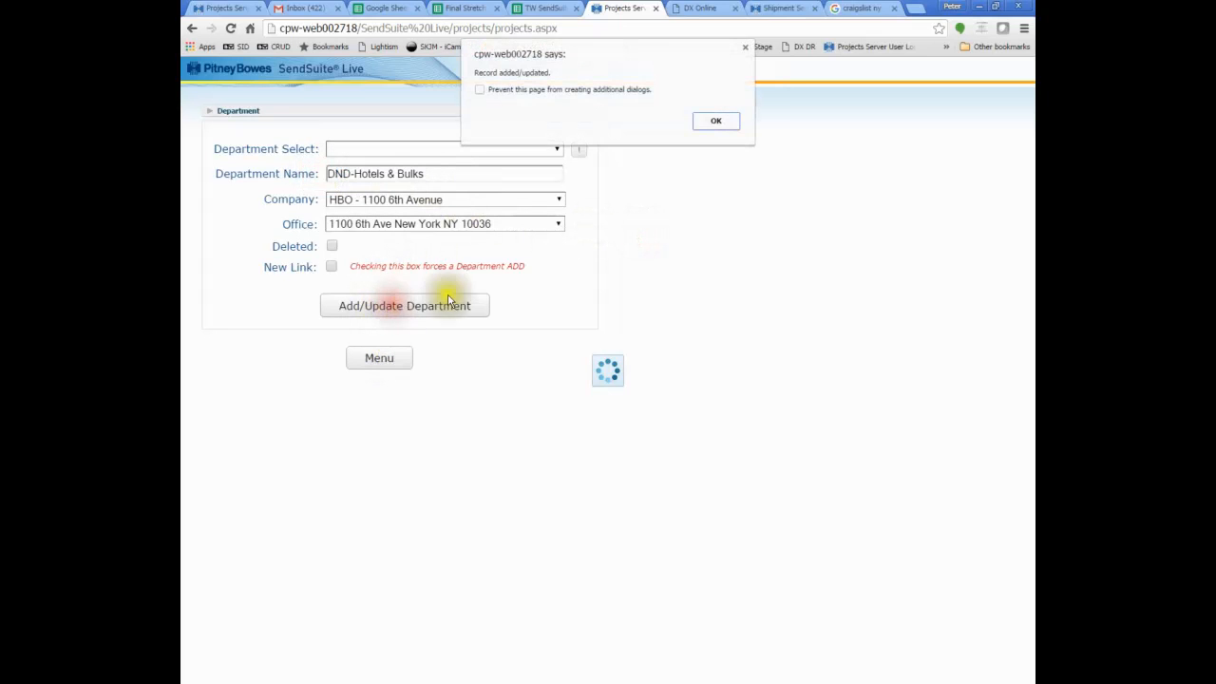
click(722, 122)
click(393, 356)
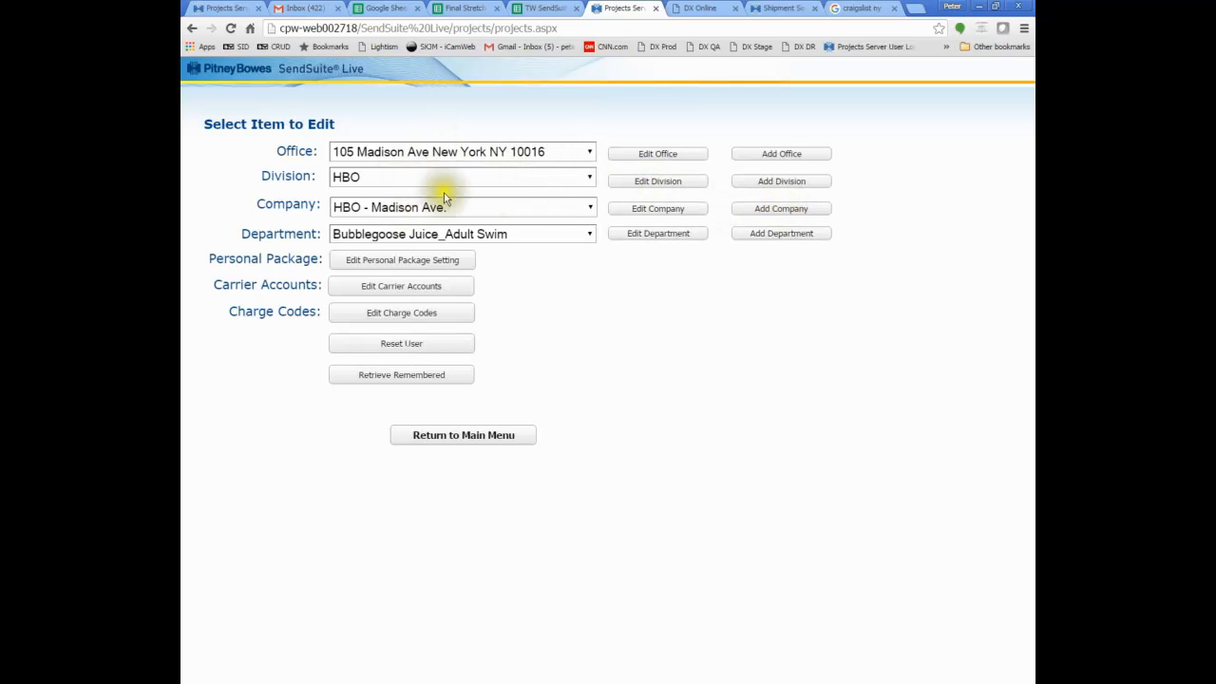
Open a blank company record, look through its division options and leave it without saving
click(763, 210)
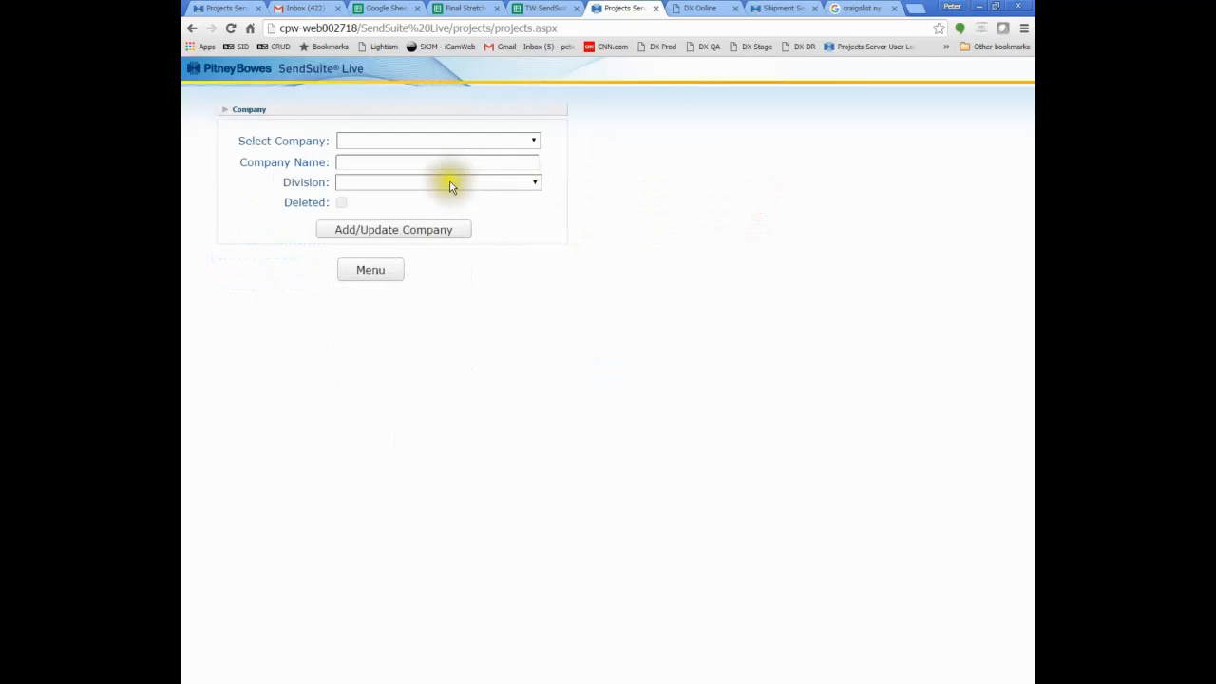
click(394, 163)
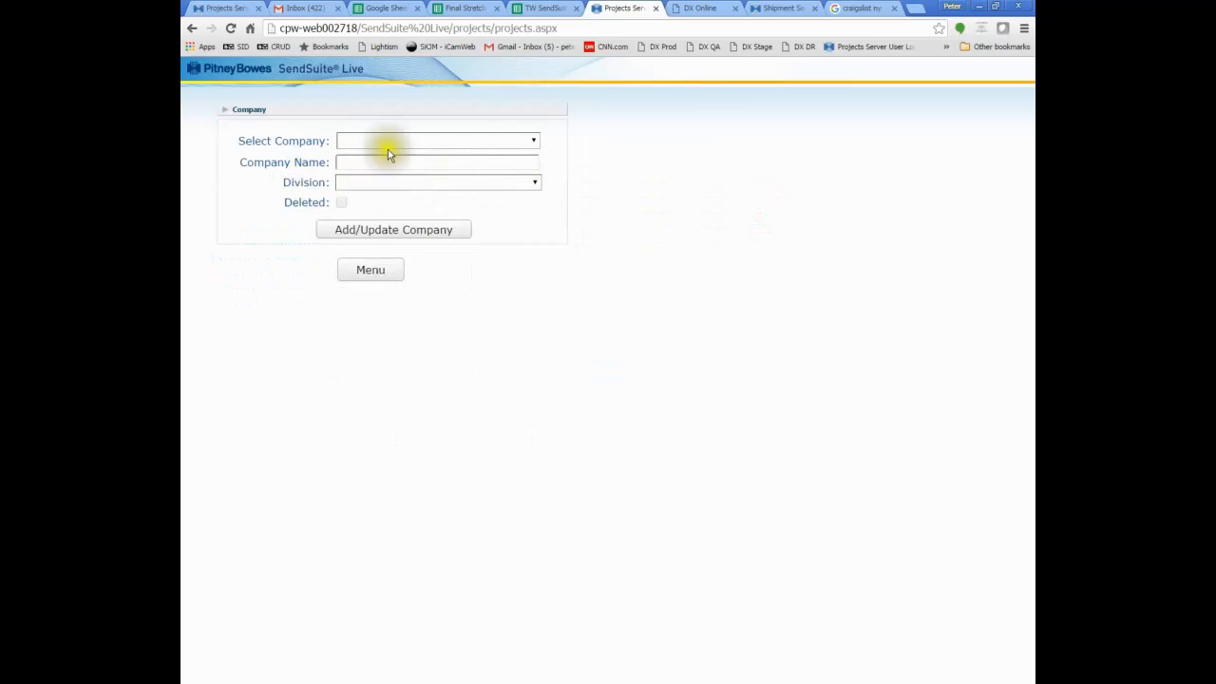
click(348, 183)
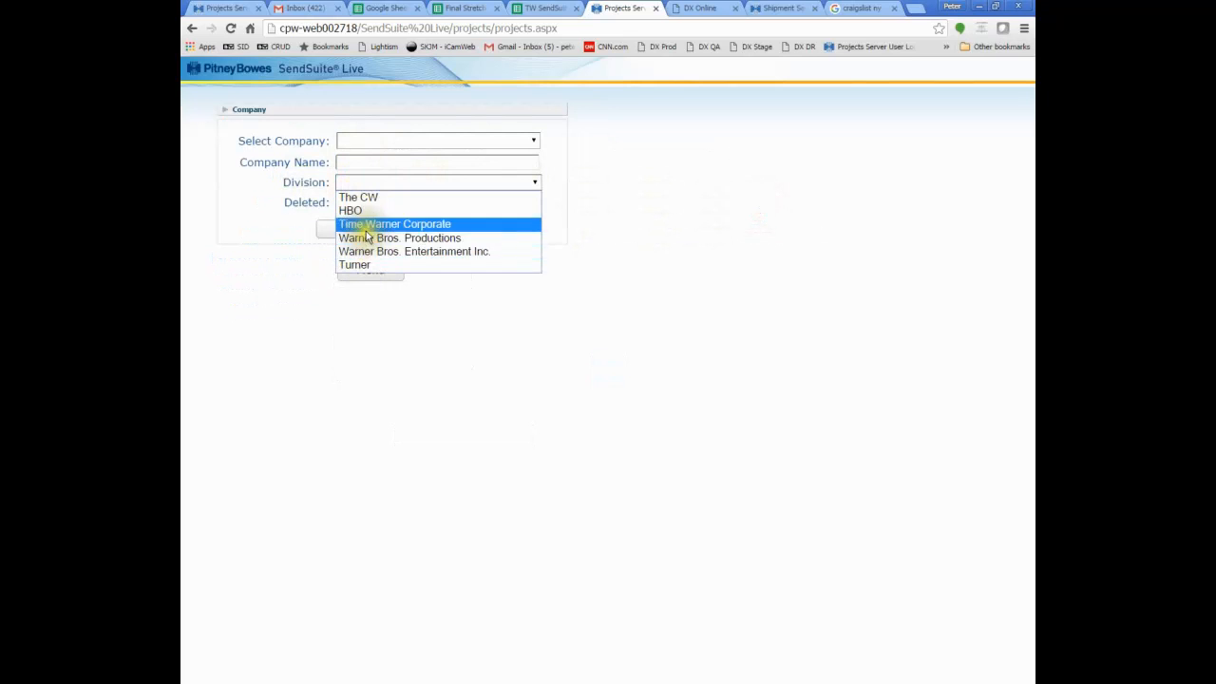
click(592, 208)
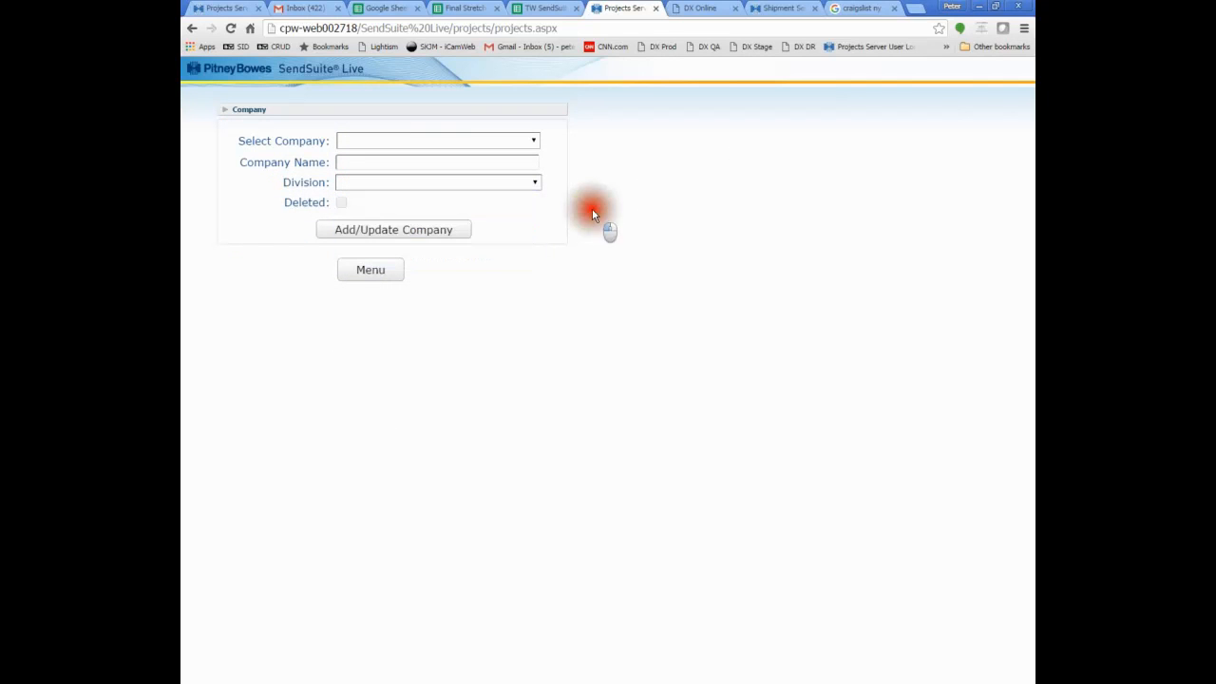
click(391, 230)
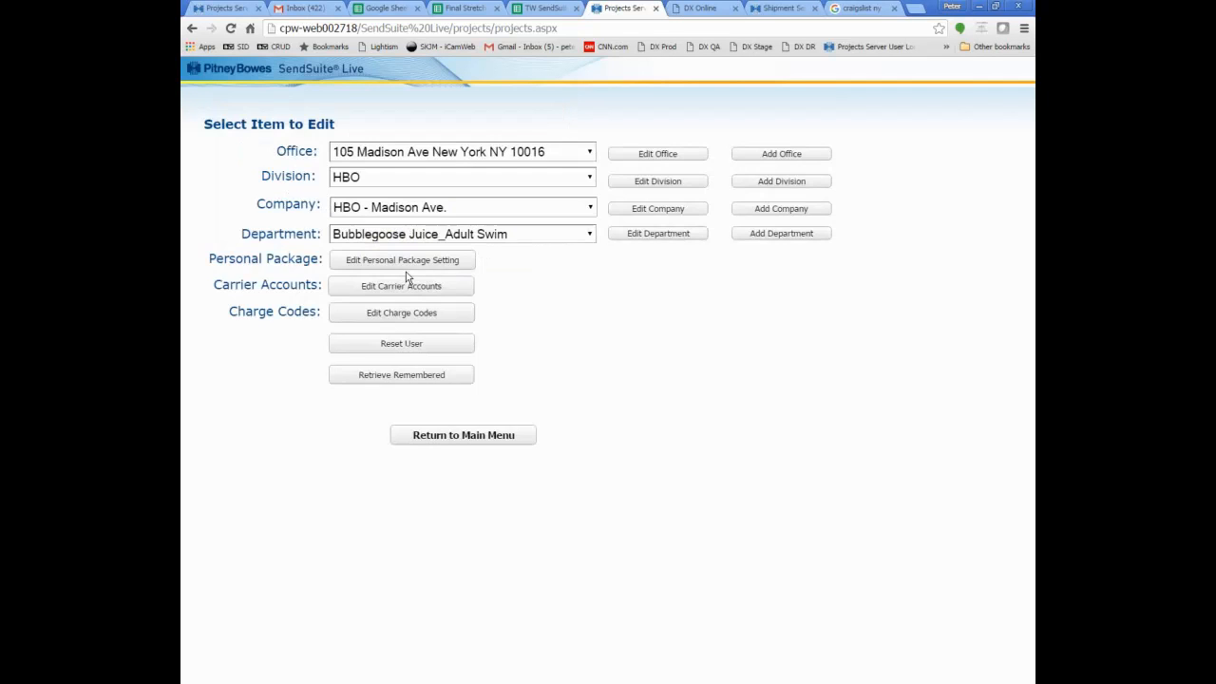
click(406, 276)
Start a new department record and set its office to the 1100 6th Ave location
right_click(740, 262)
click(870, 204)
click(764, 239)
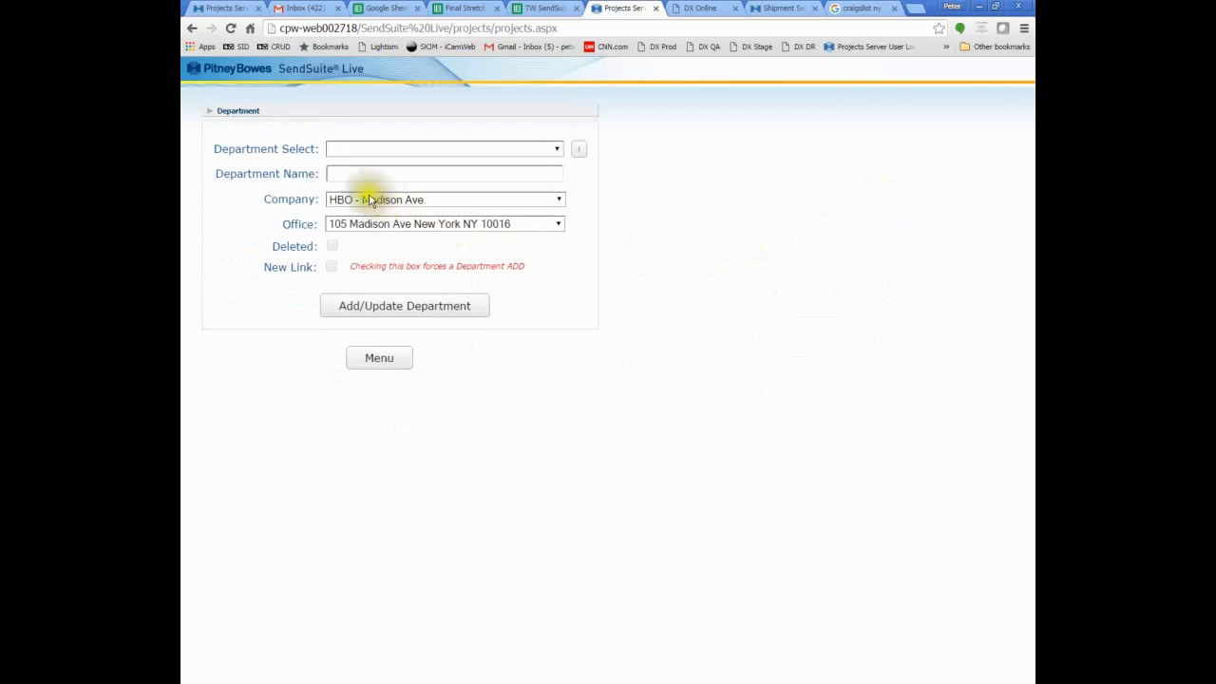
click(559, 224)
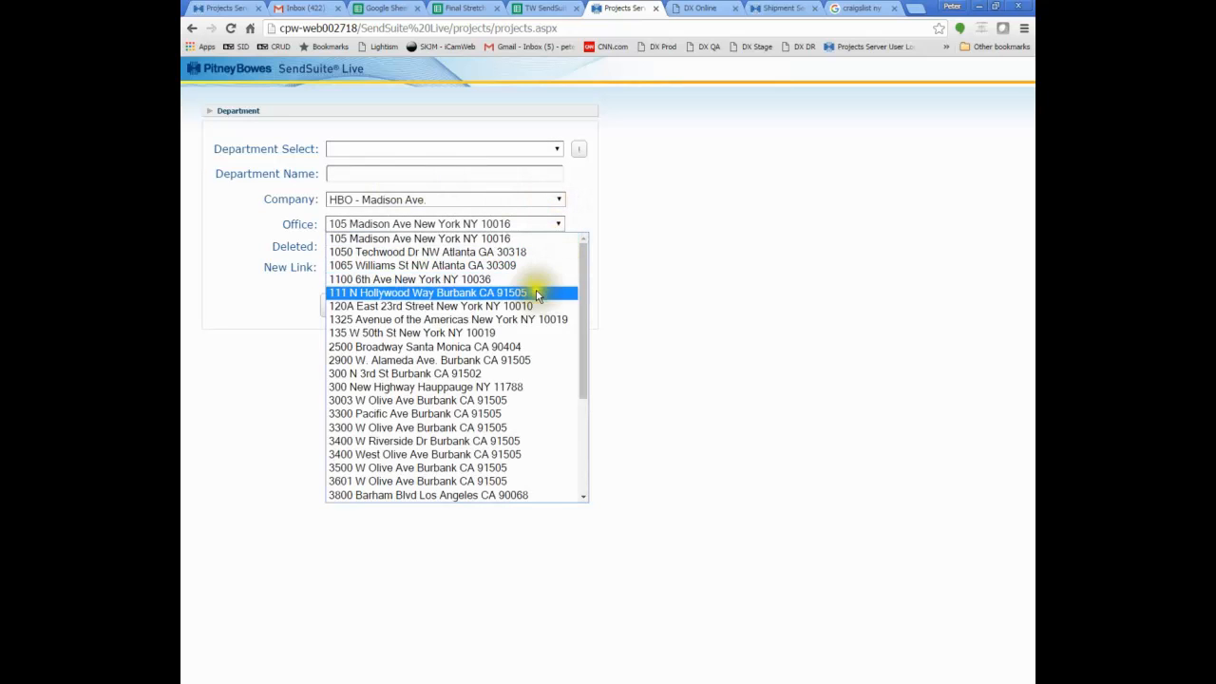
click(511, 278)
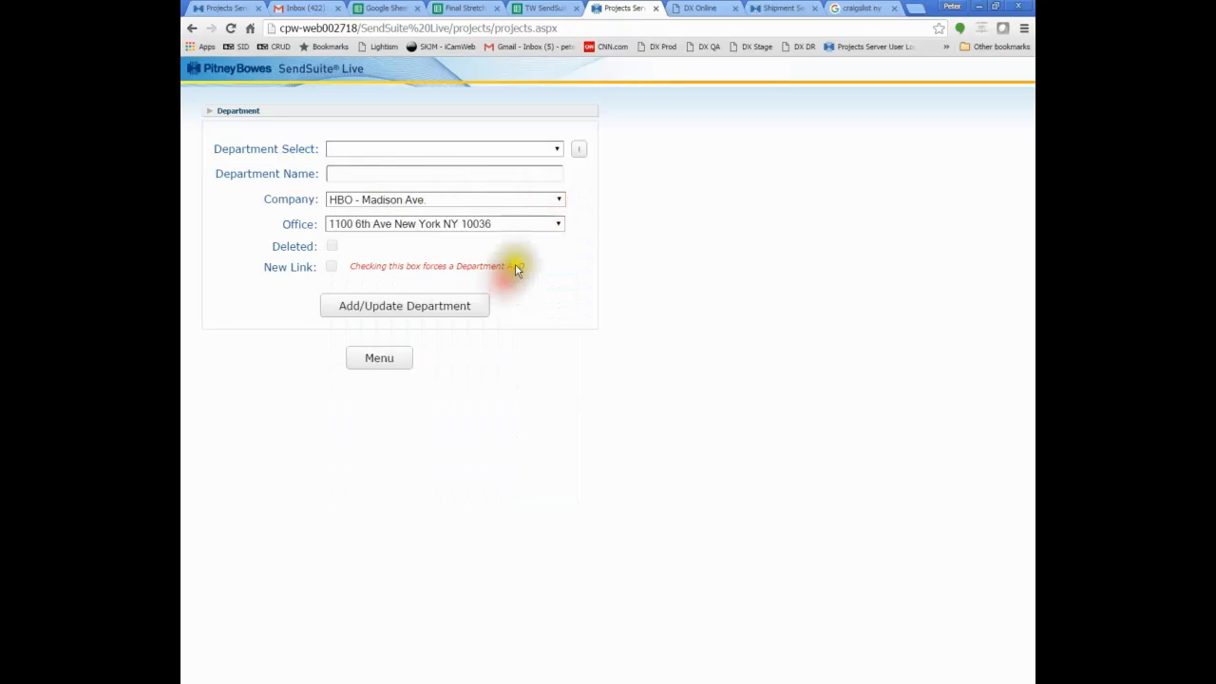
Look through the companies available for the new department and leave the record without saving
click(559, 200)
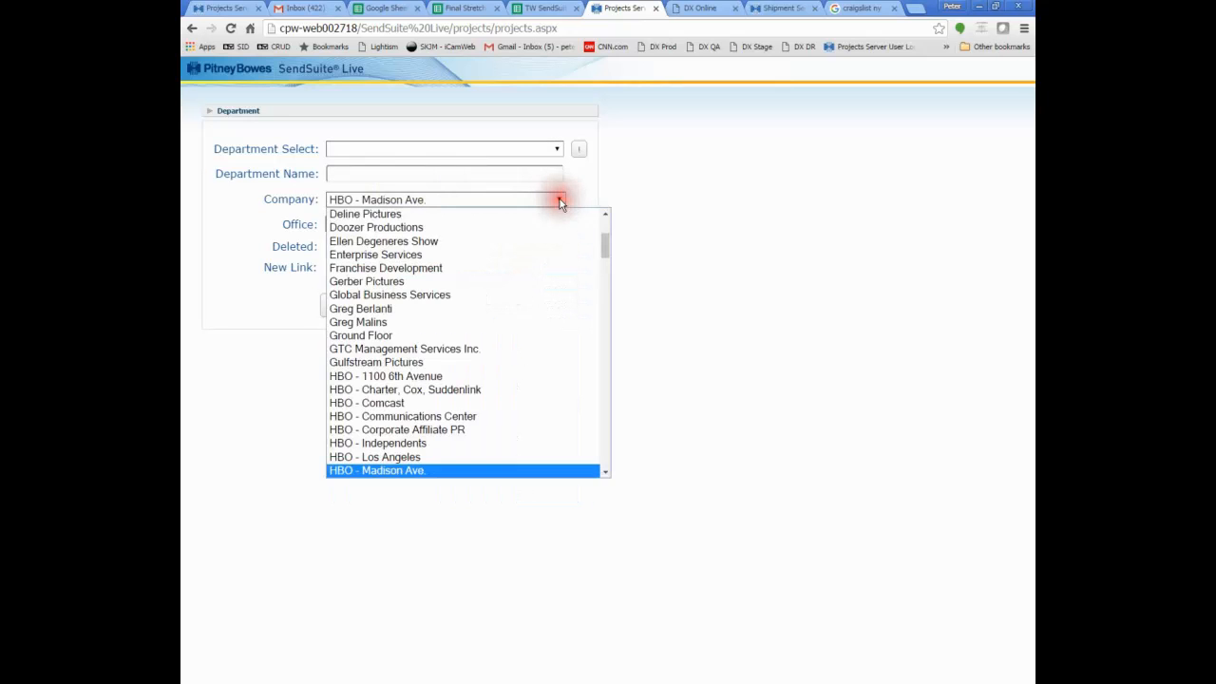
drag(608, 244, 609, 461)
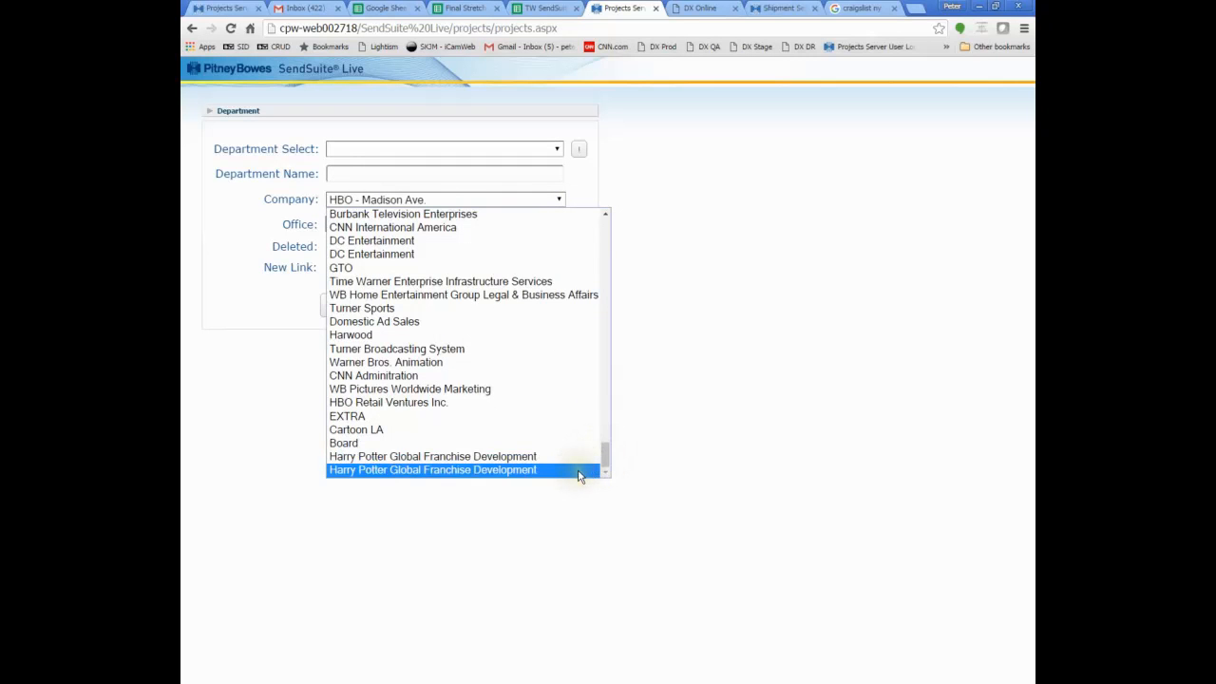
drag(605, 458, 583, 211)
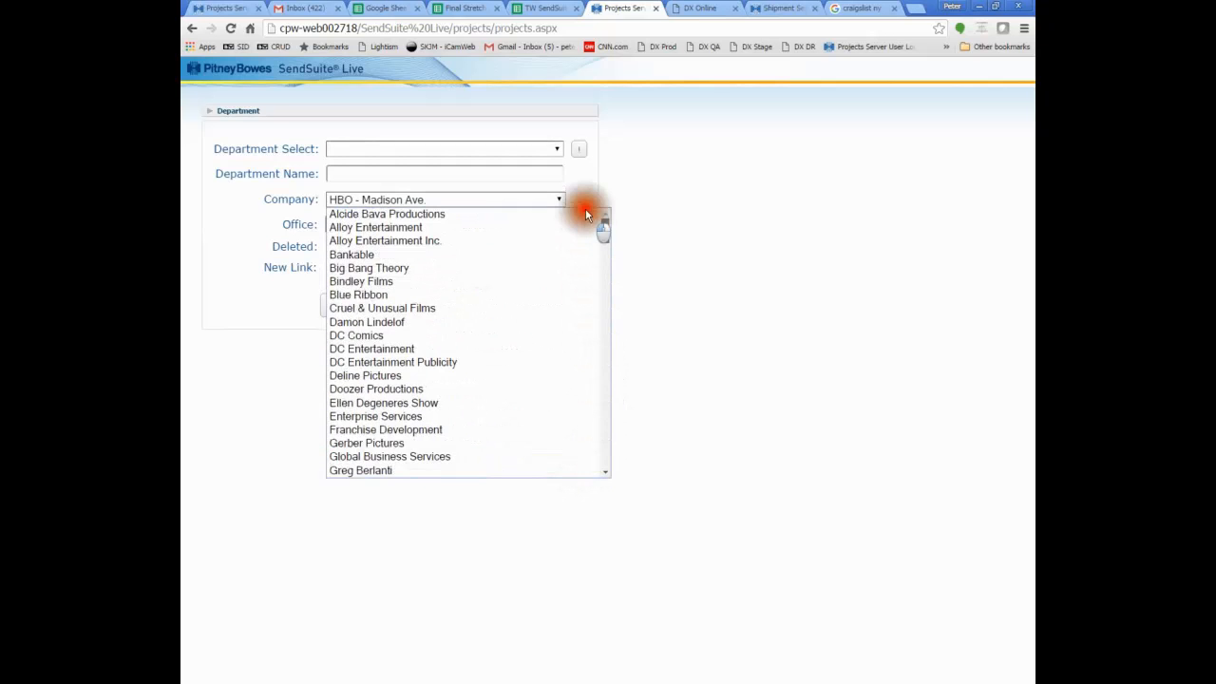
click(646, 199)
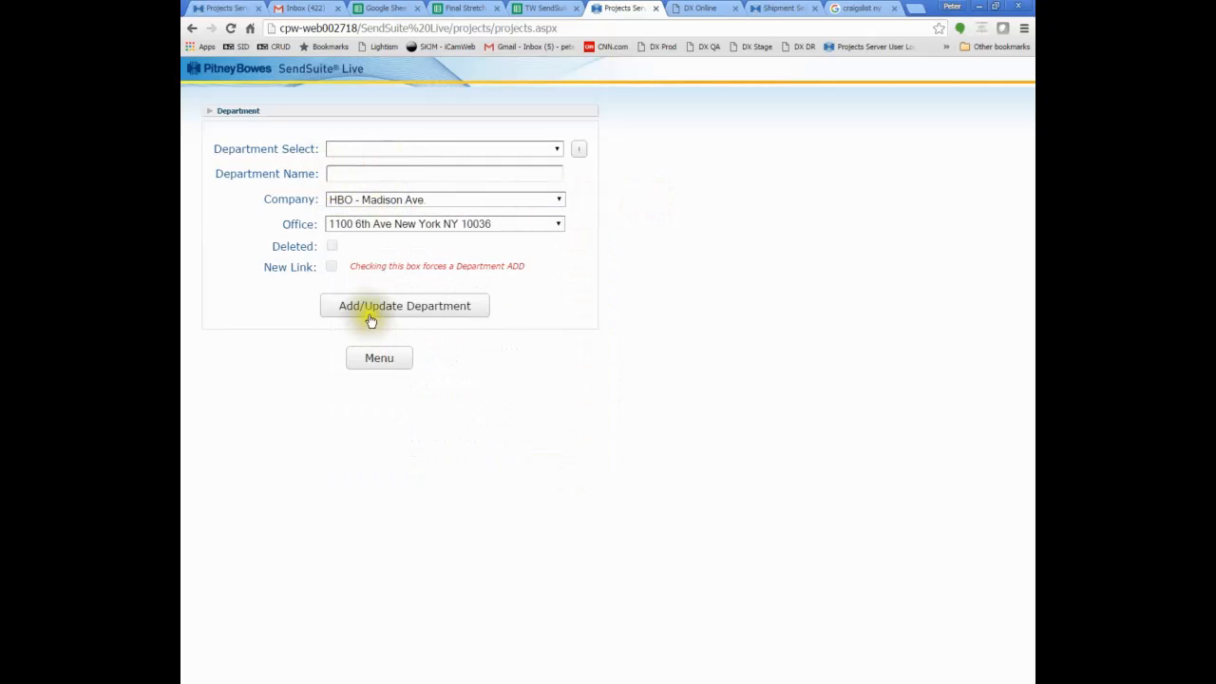
click(371, 359)
click(367, 364)
click(365, 361)
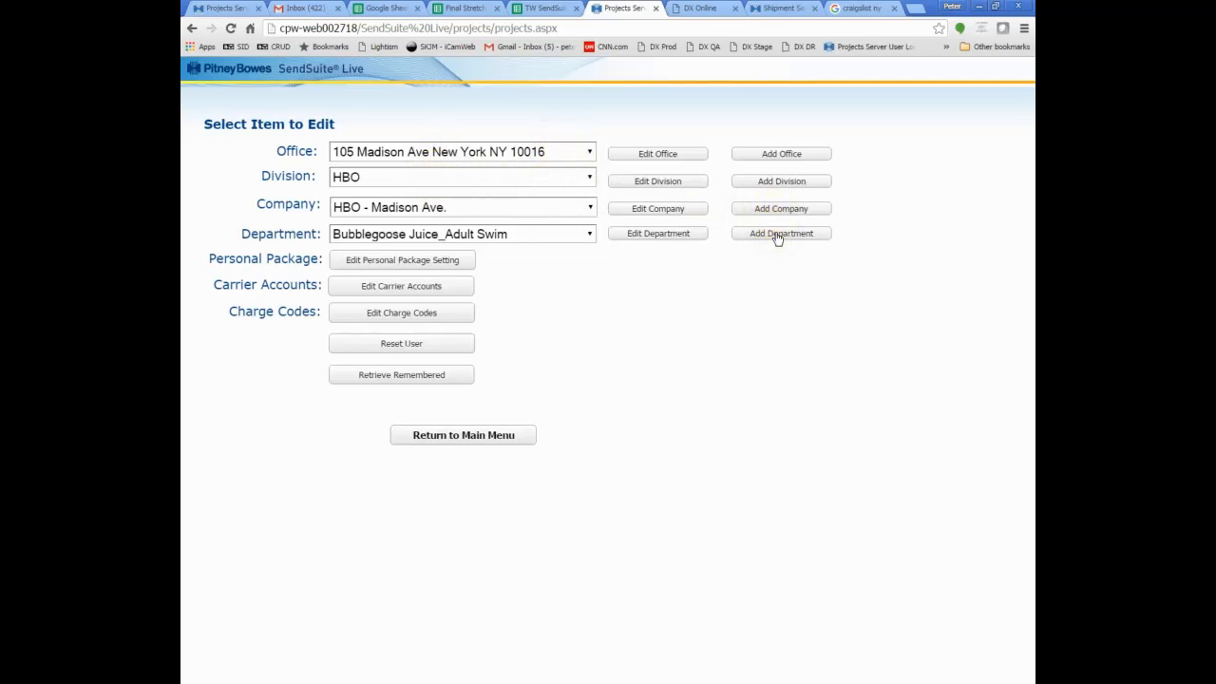
Select the 1100 6th Ave office and the DND-Hotels & Bulks department, and check the department's charge code assignment
click(416, 376)
click(416, 378)
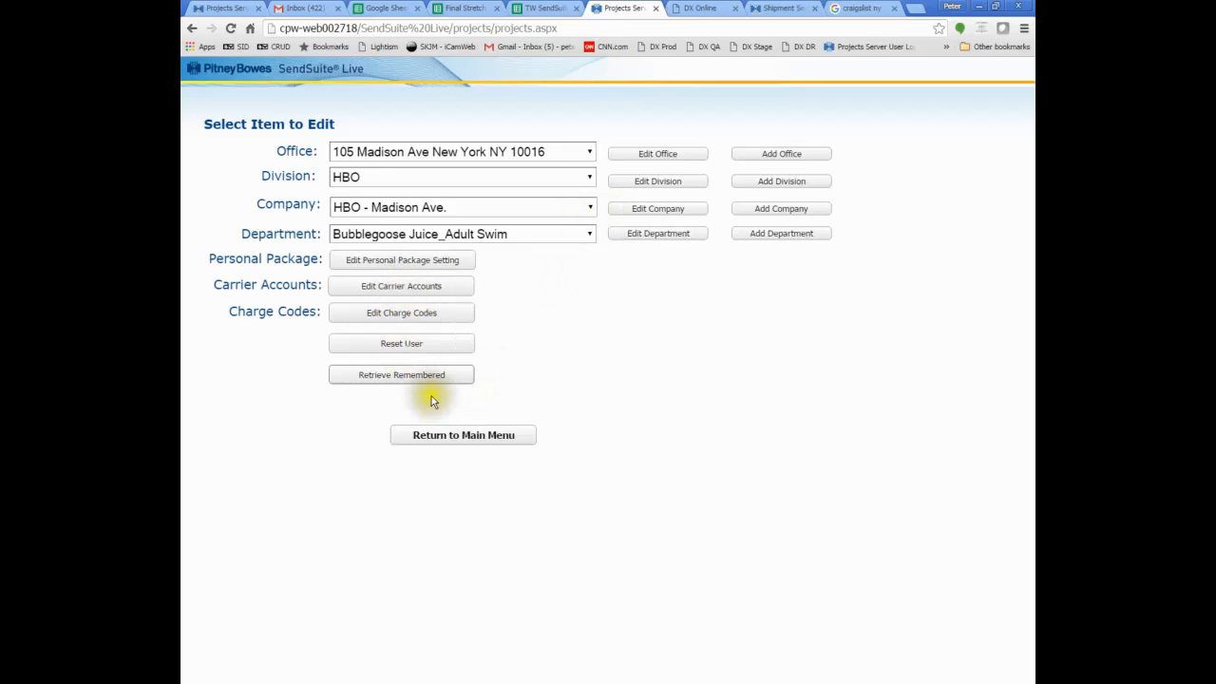
click(589, 154)
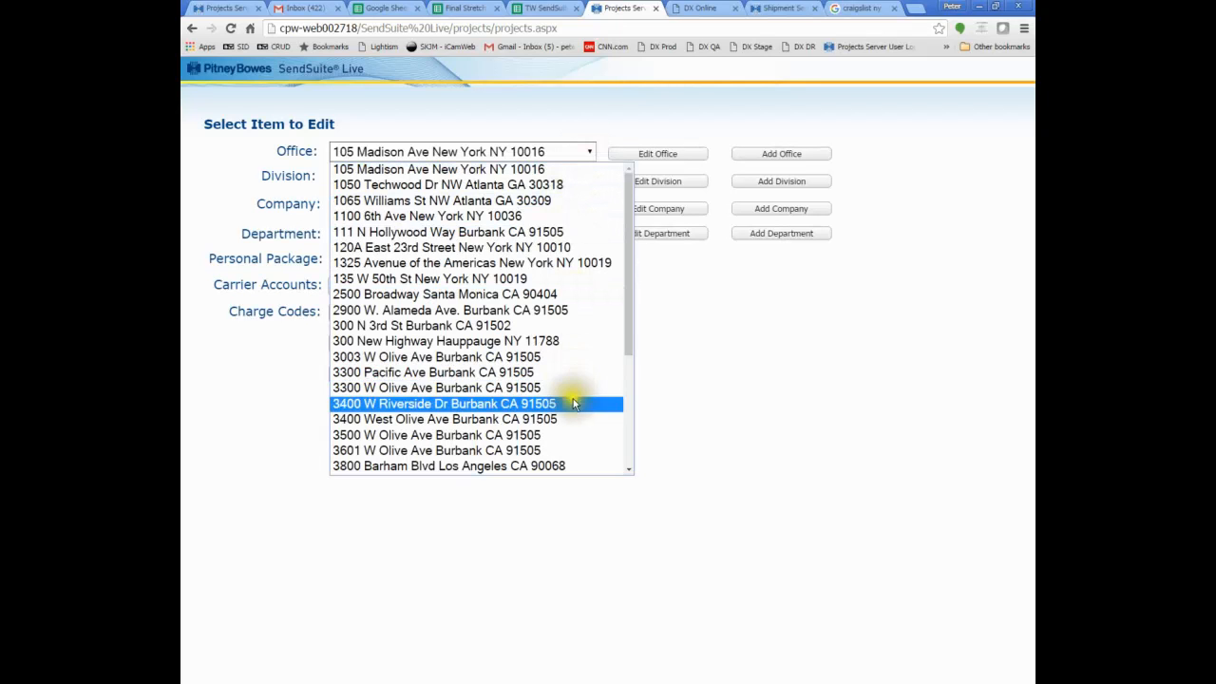
click(467, 217)
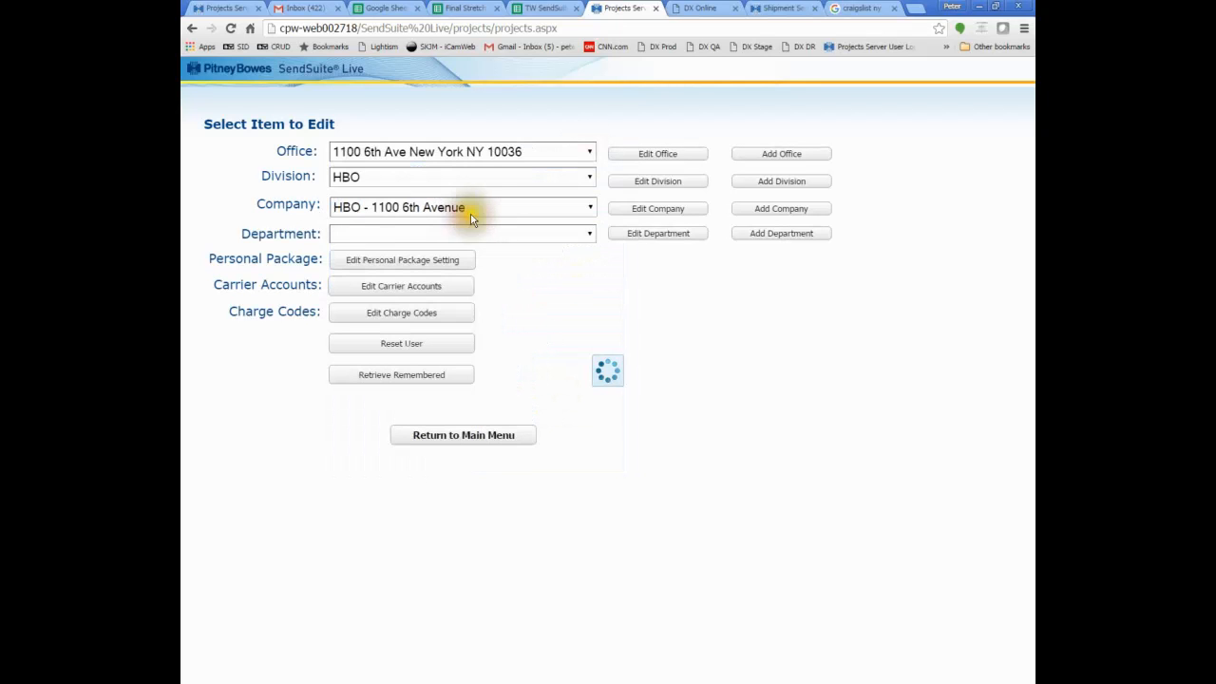
click(475, 232)
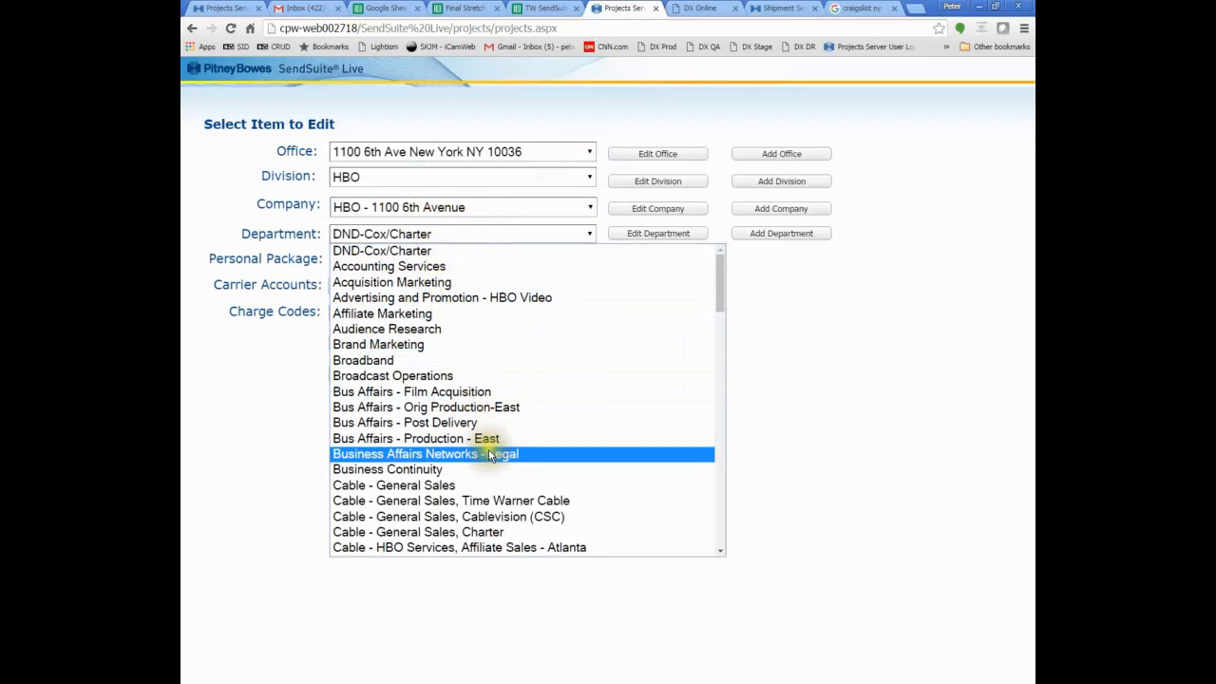
scroll(490, 456, down, 3)
scroll(490, 456, down, 3)
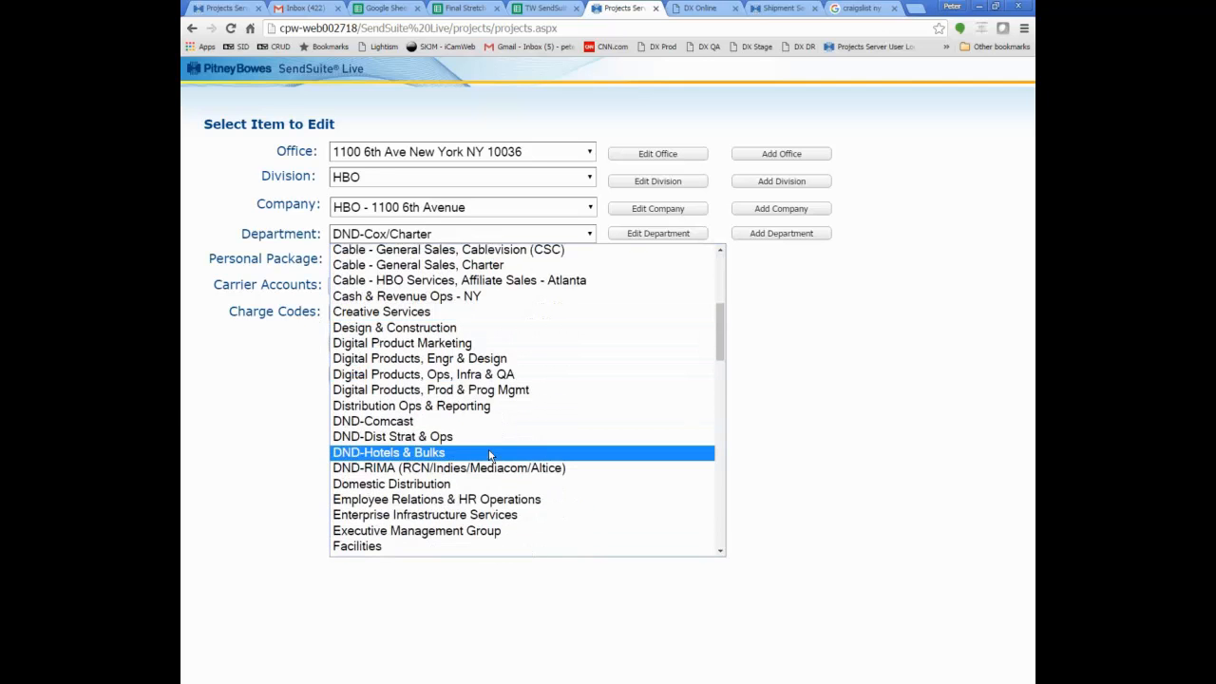
click(393, 453)
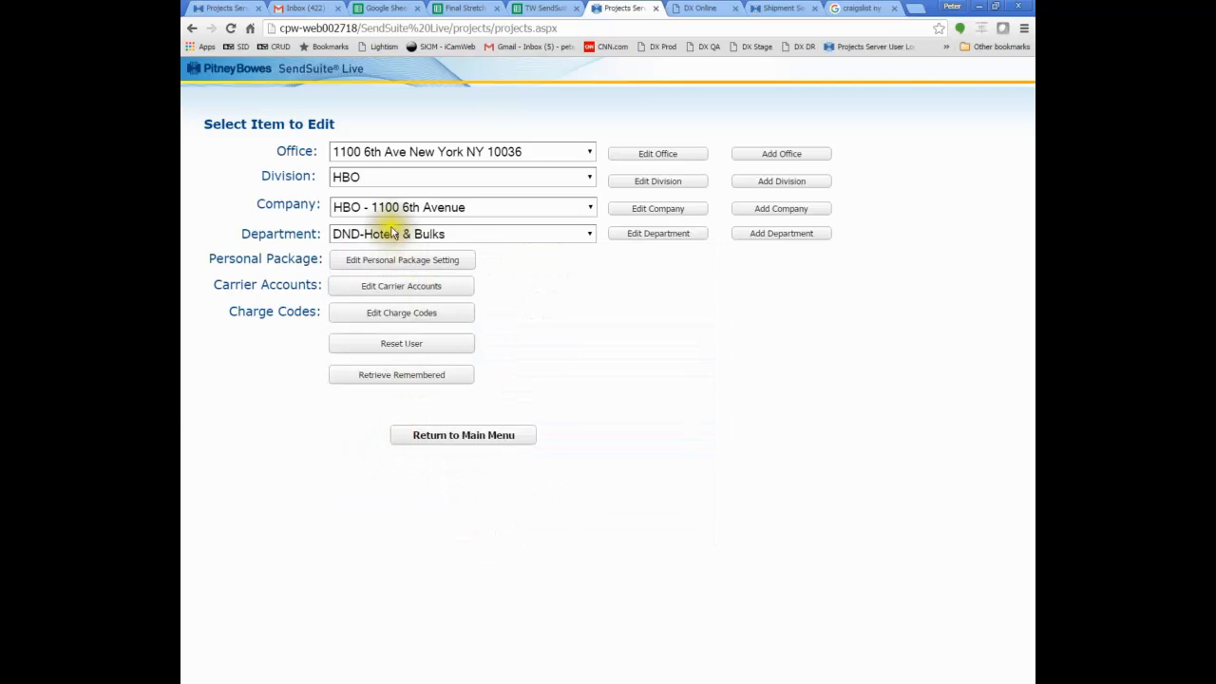
click(390, 313)
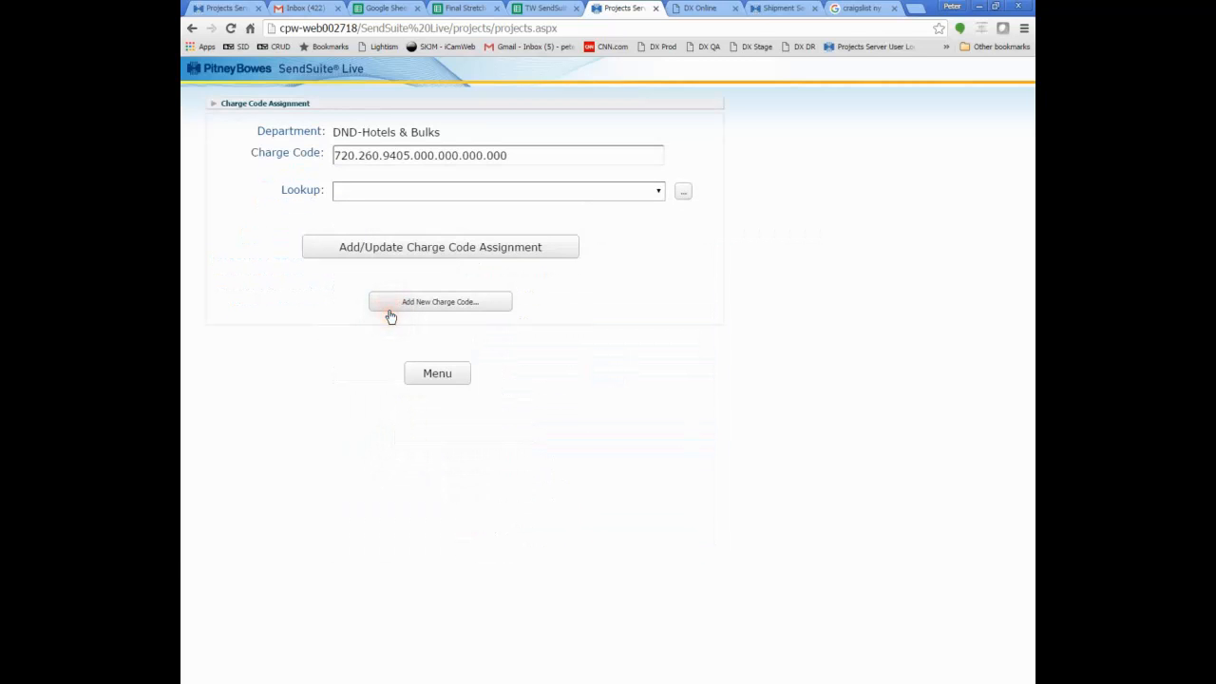
click(439, 378)
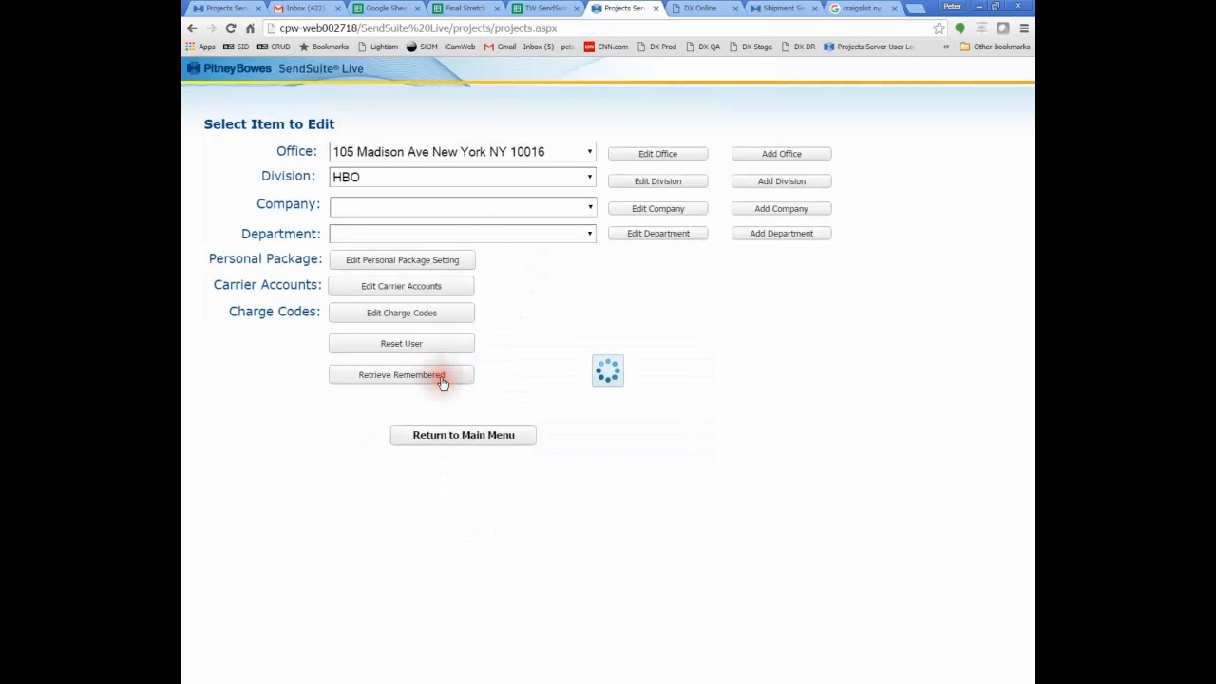
Review the DHL vendor account in the carrier accounts of HBO - Madison Ave
click(380, 286)
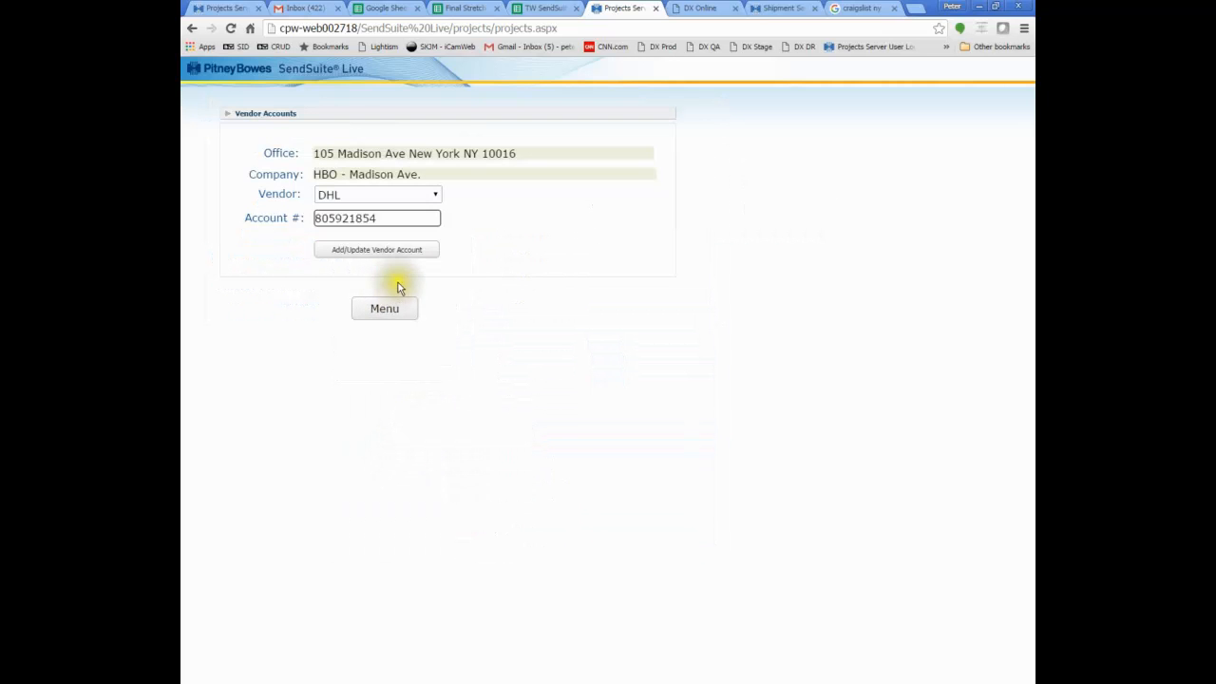
click(380, 219)
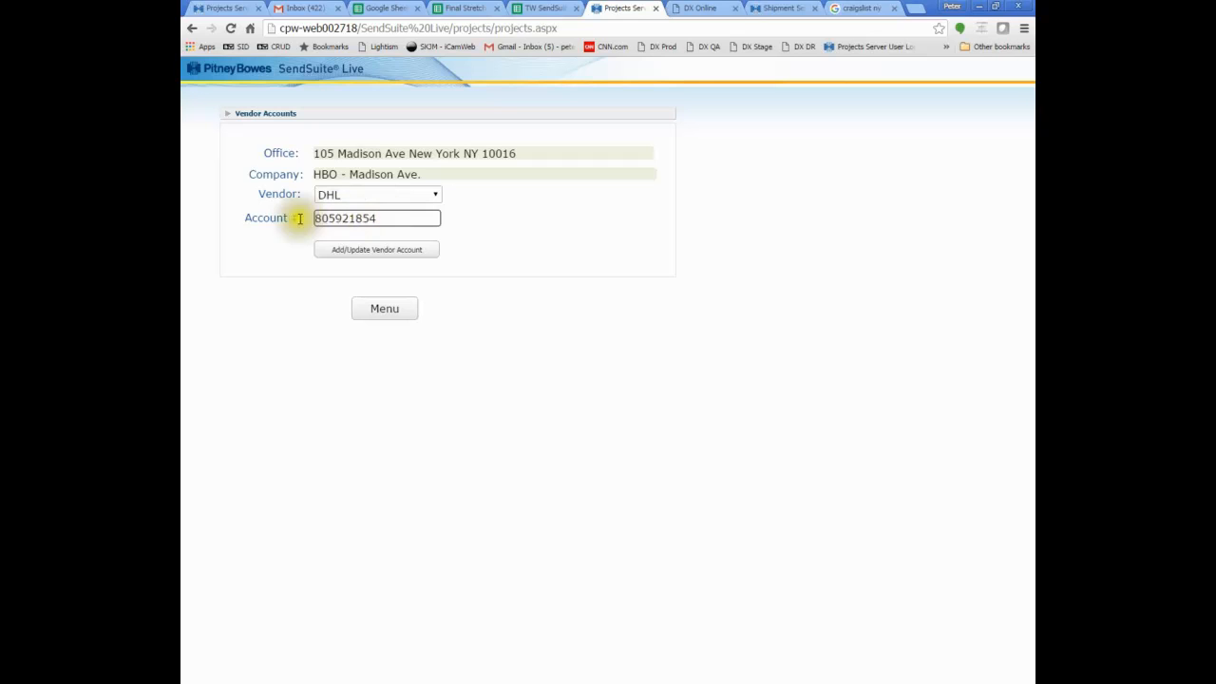
click(344, 250)
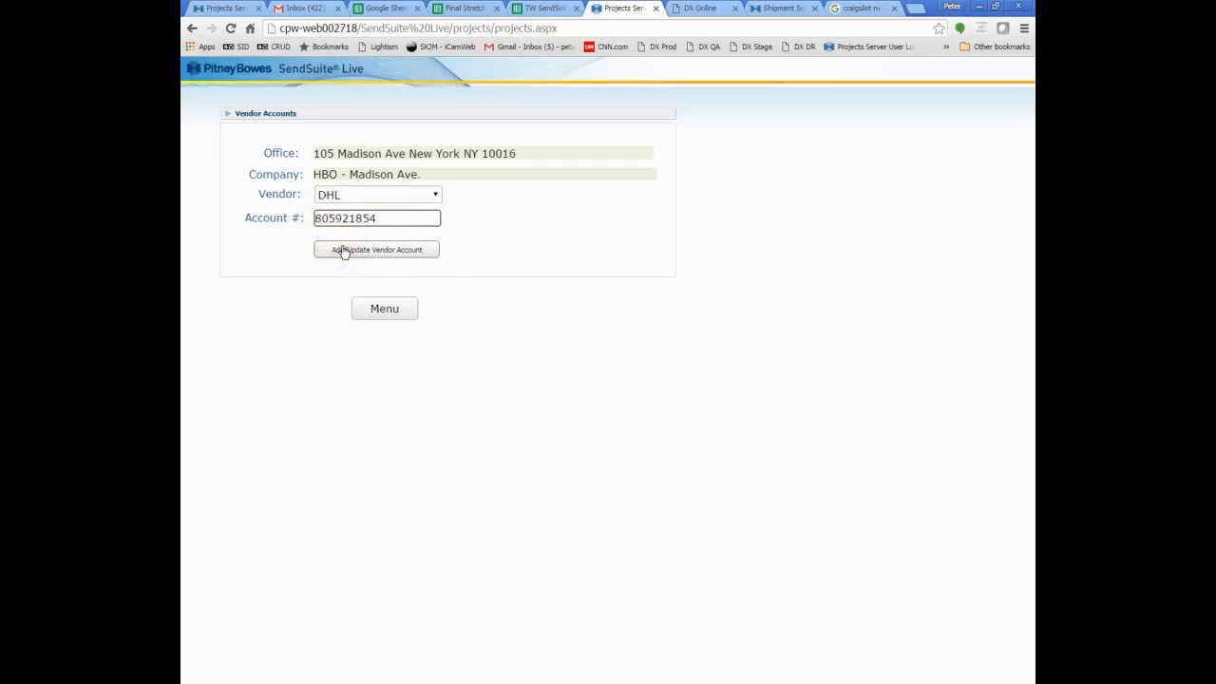
click(380, 255)
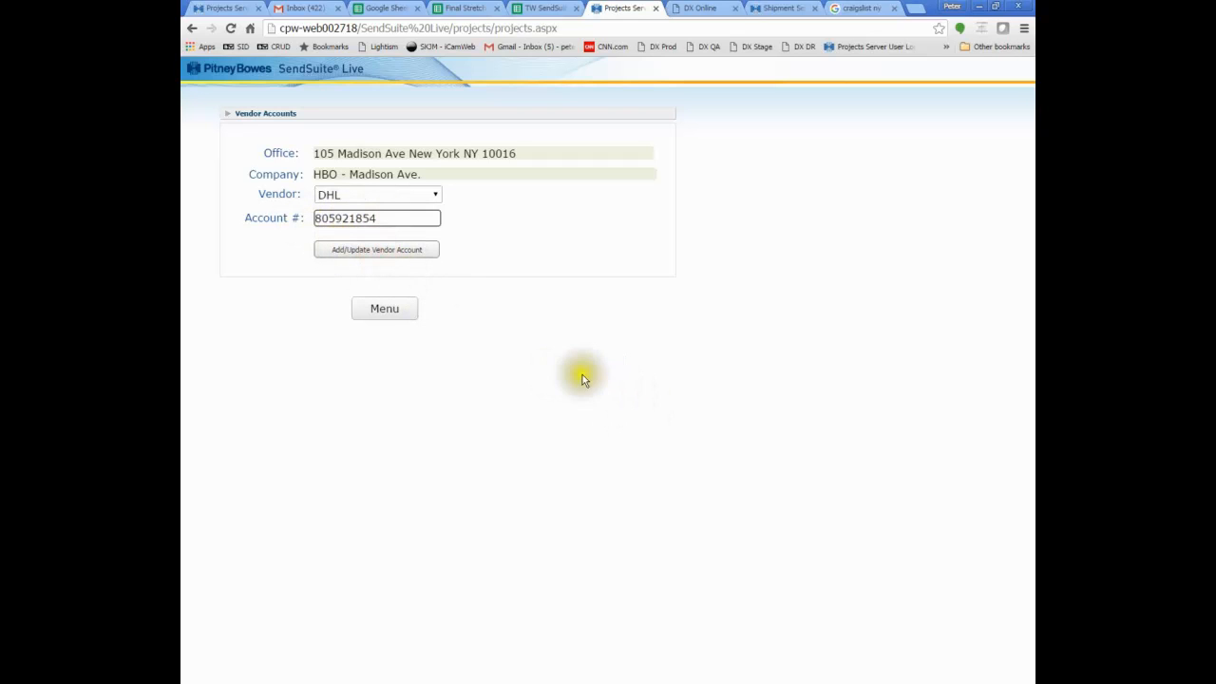
click(359, 255)
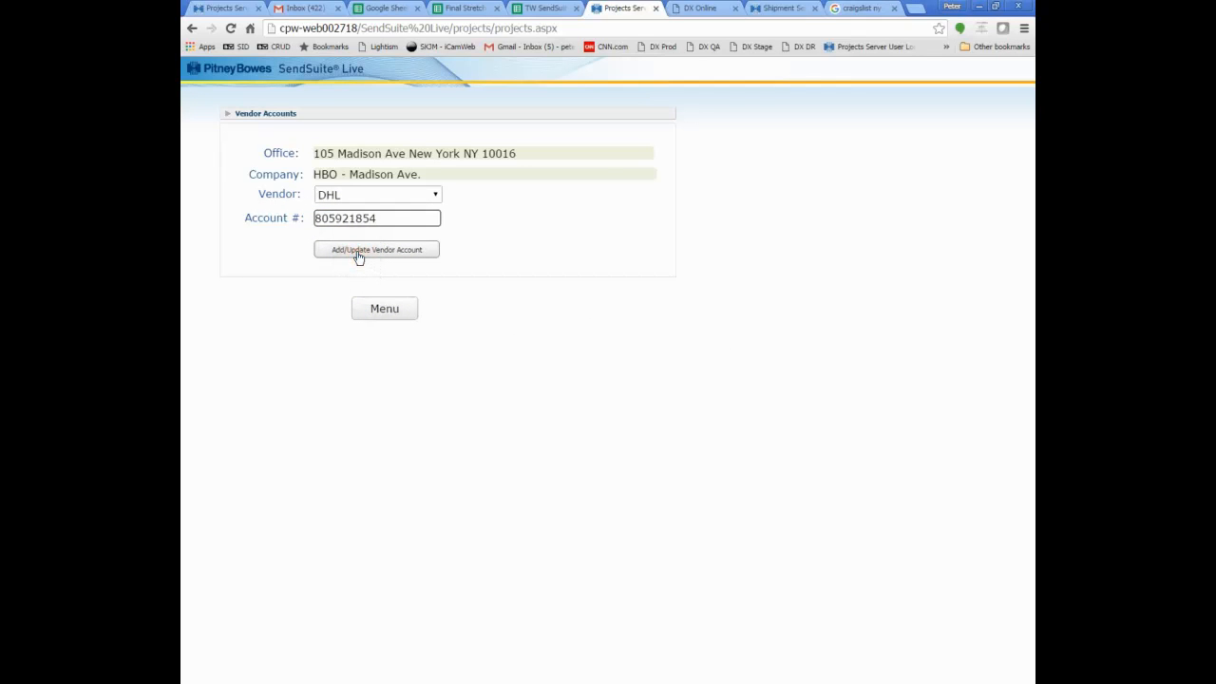
click(380, 309)
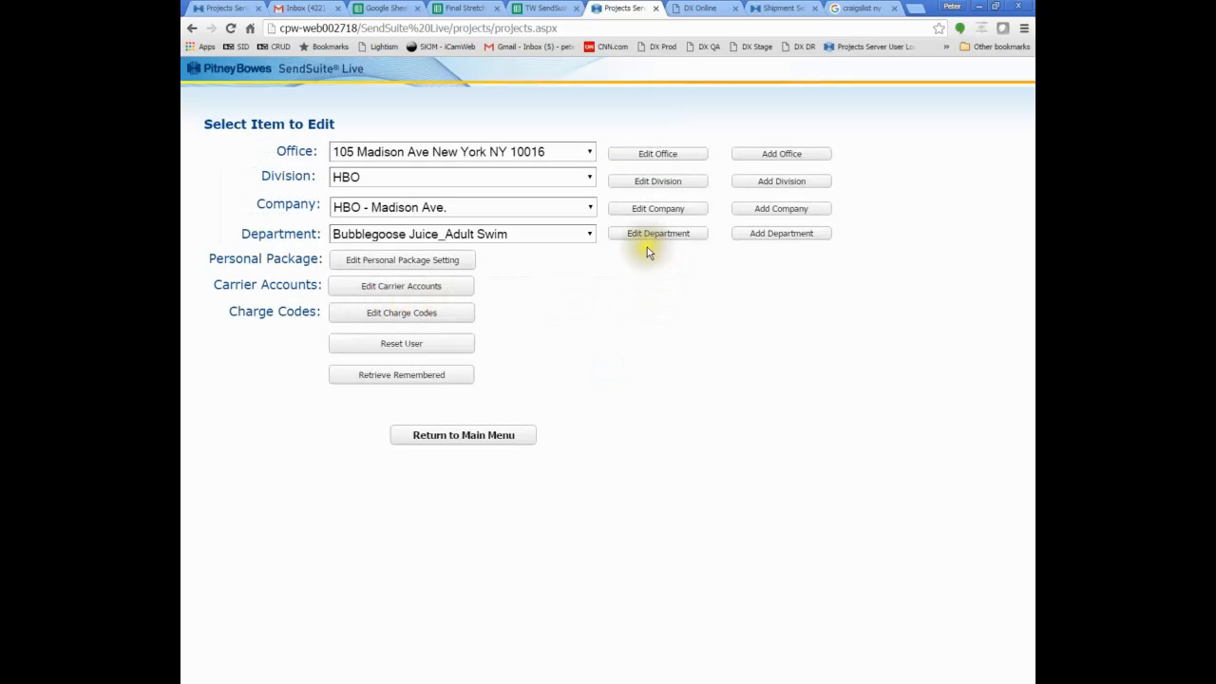
Review the company record of HBO - Madison Ave., including its Deleted option, and return to the item selection without saving
click(660, 213)
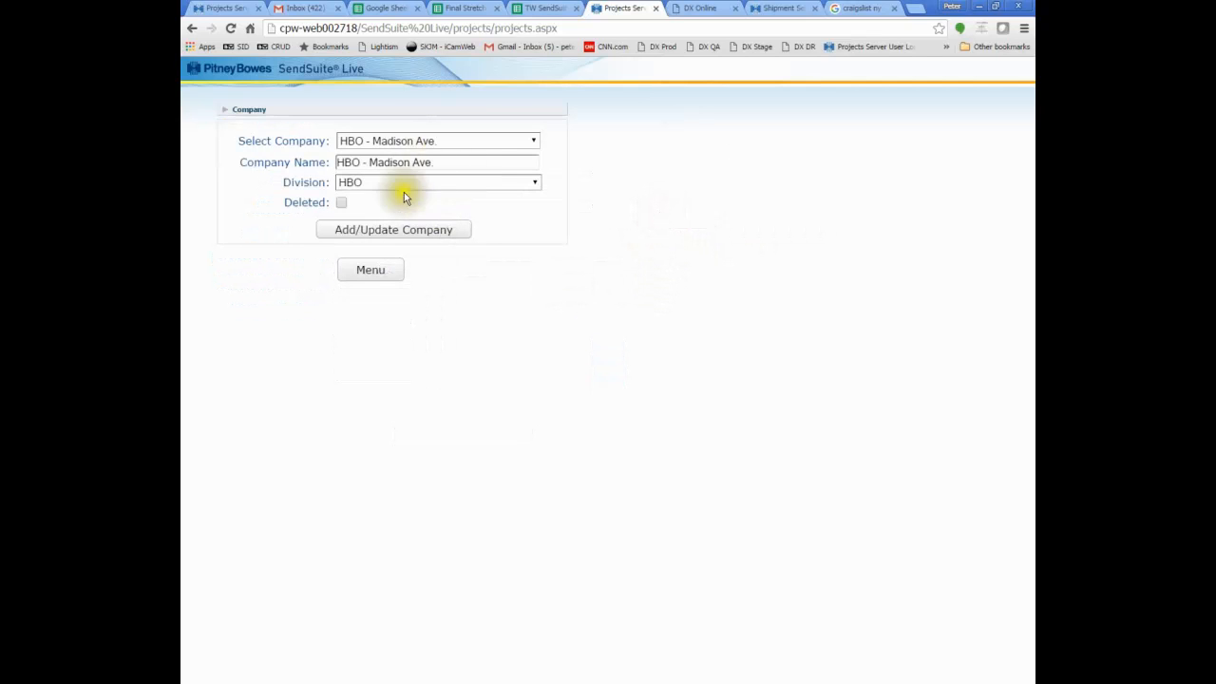
click(369, 278)
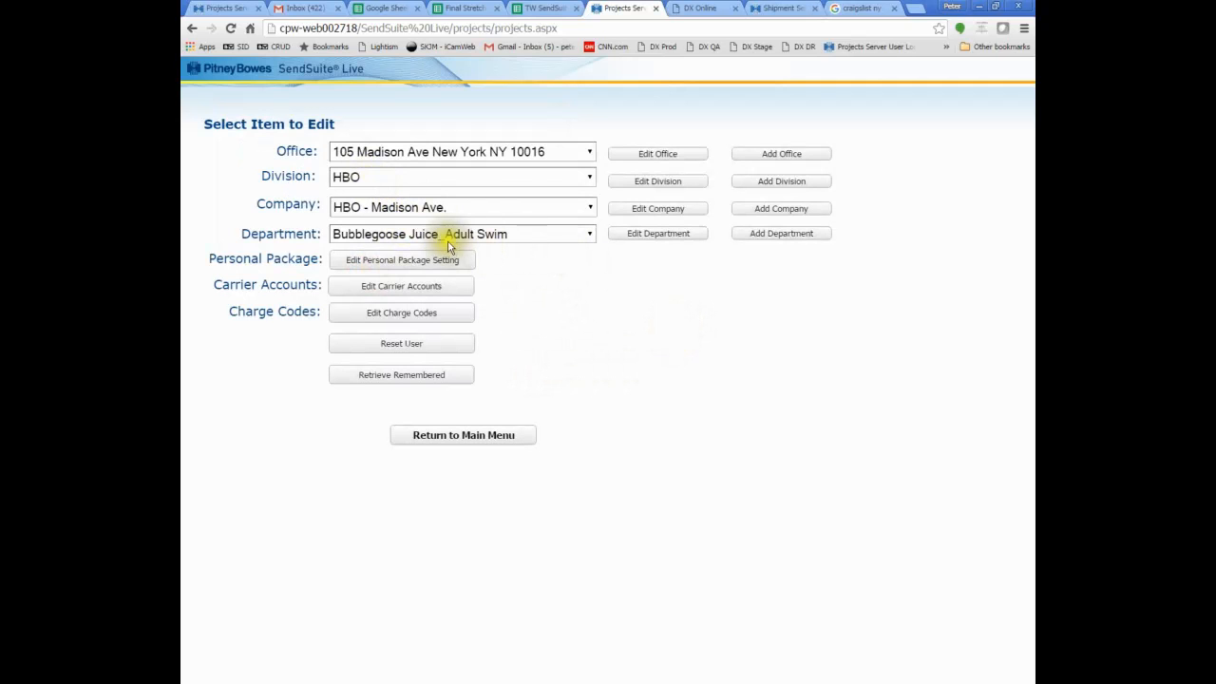
Select the 1100 6th Ave New York office and the DND-Hotels & Bulks department of HBO - 1100 6th Avenue
click(589, 151)
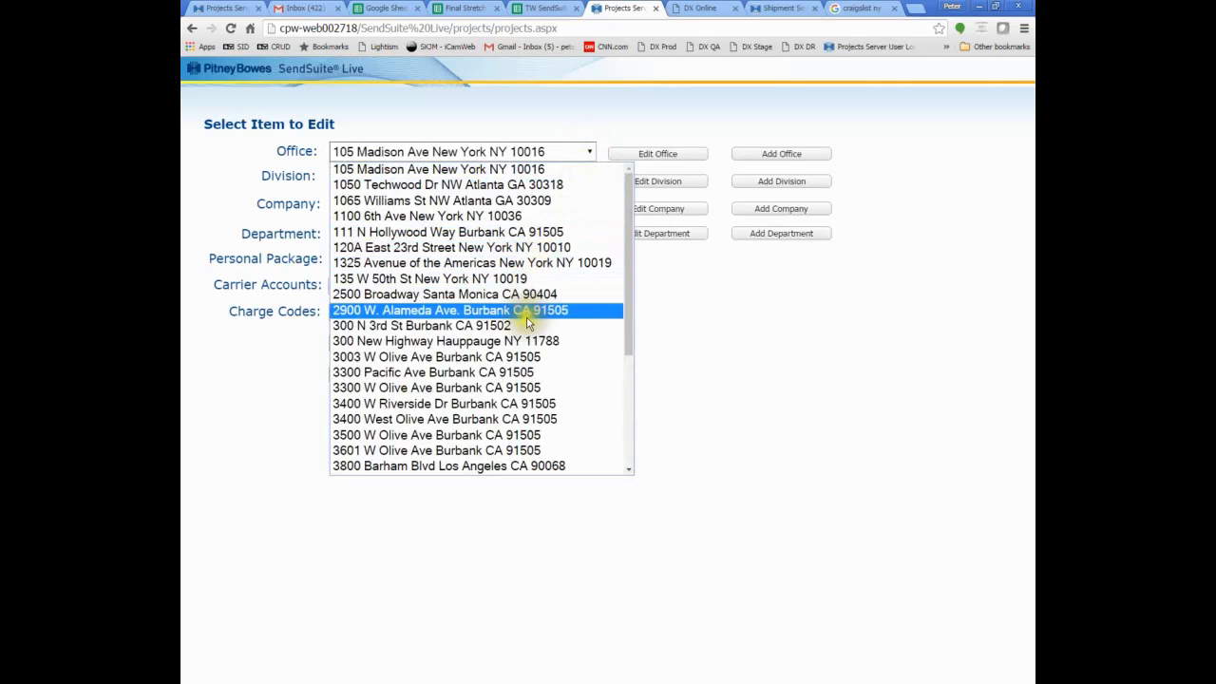
click(521, 216)
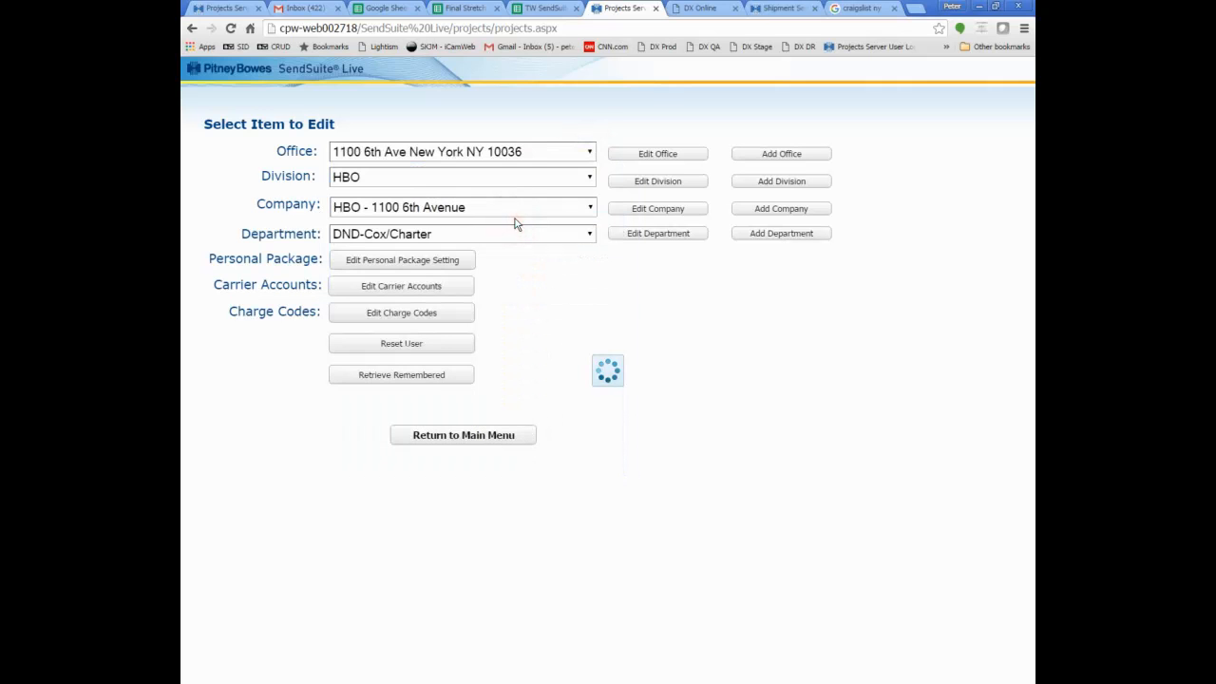
click(512, 208)
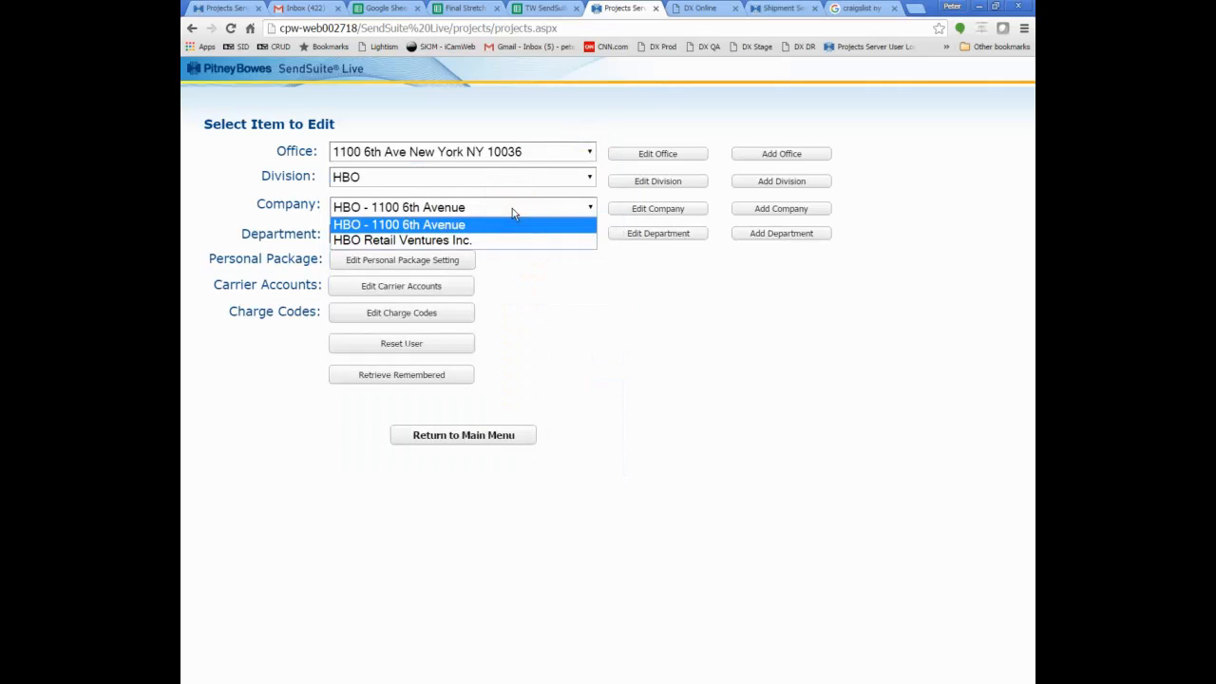
click(512, 209)
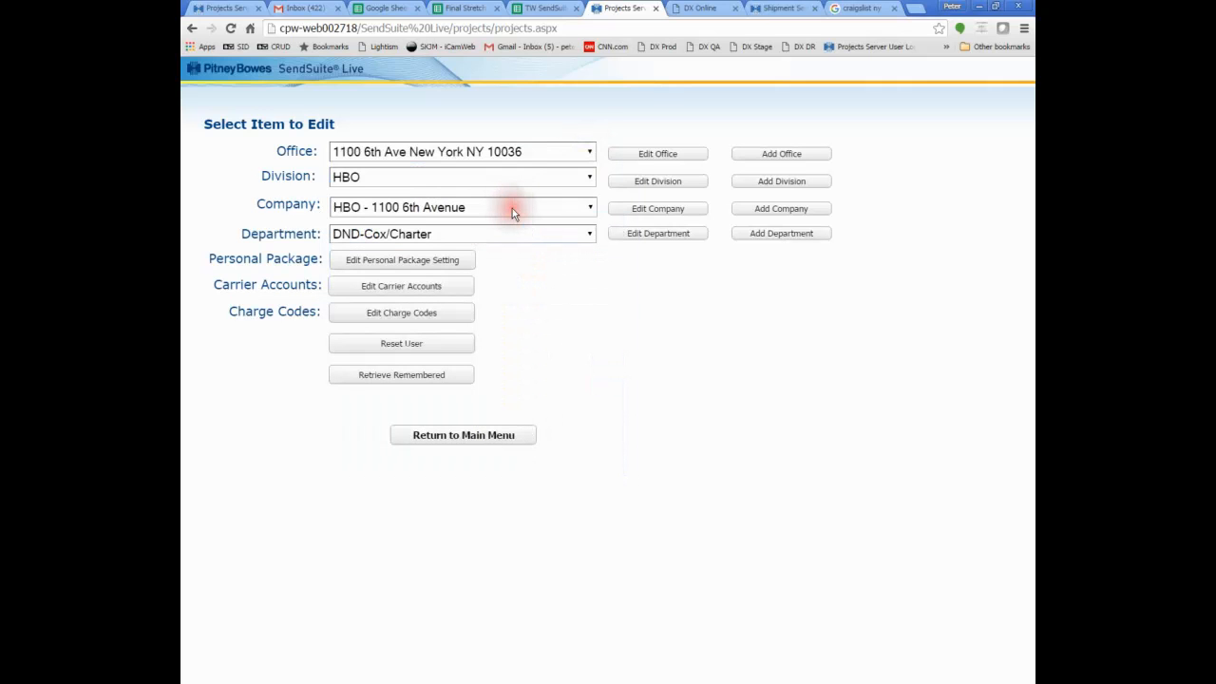
click(439, 233)
scroll(460, 358, down, 3)
scroll(461, 358, down, 5)
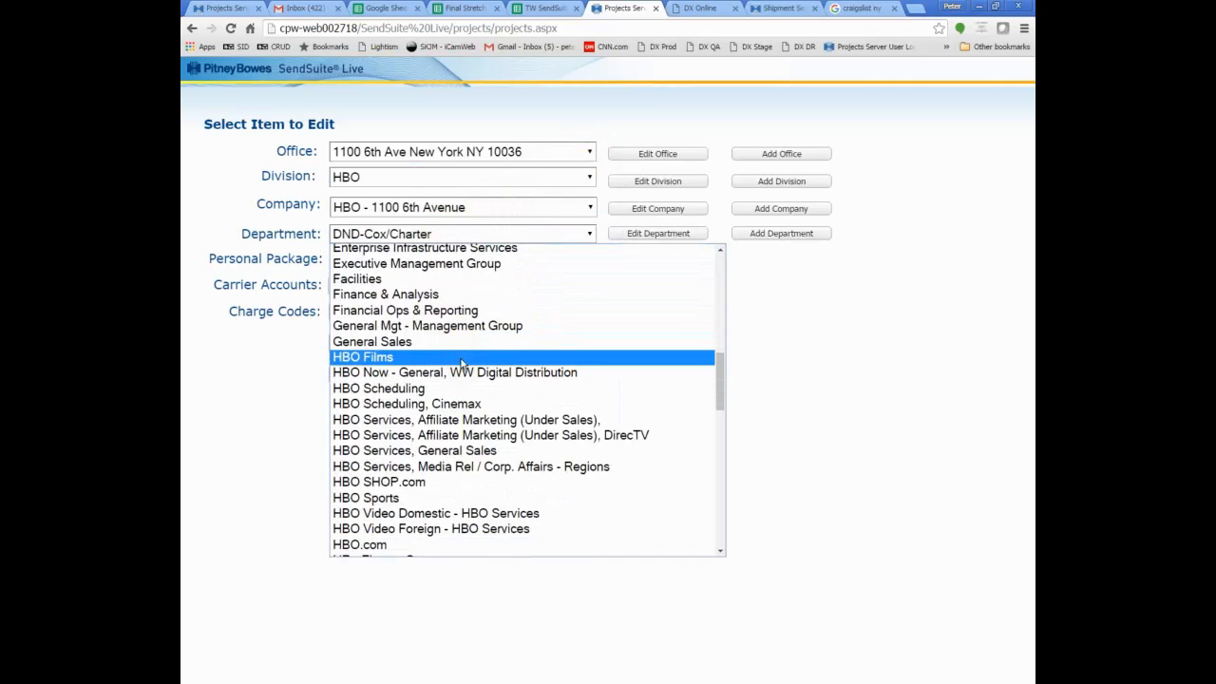
scroll(456, 348, up, 3)
scroll(456, 353, down, 3)
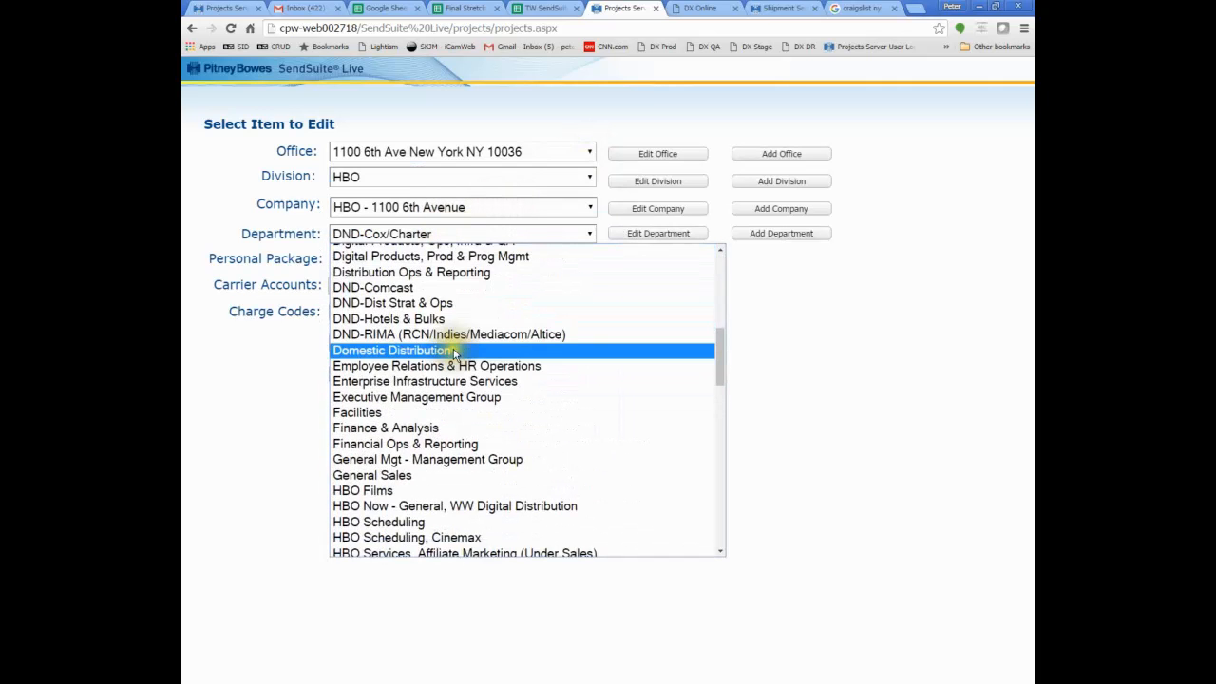
click(433, 321)
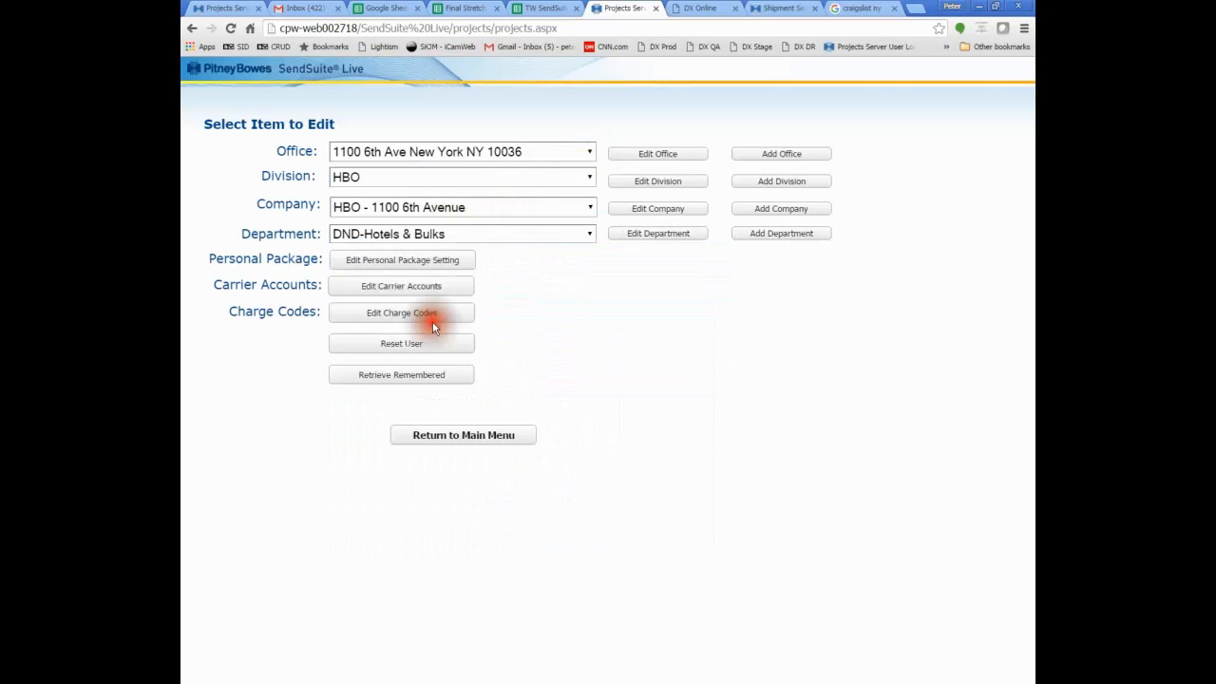
Open the DND-Hotels & Bulks department record for editing, flag it as deleted and update the department
click(675, 241)
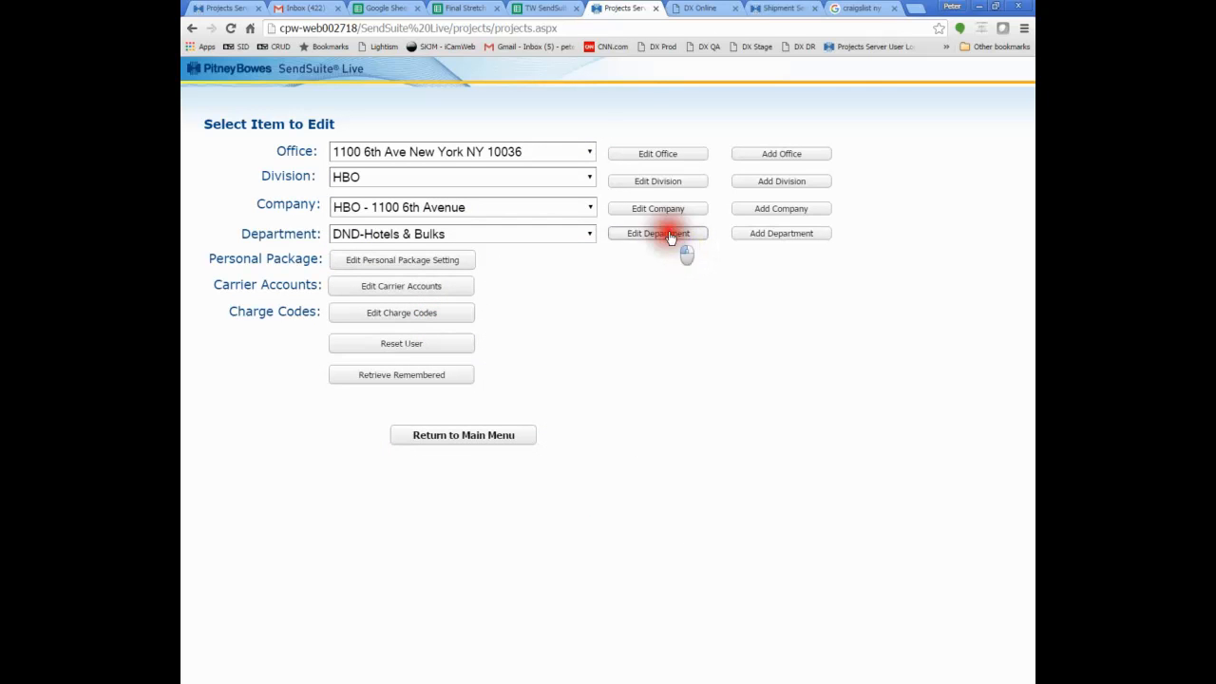
click(331, 247)
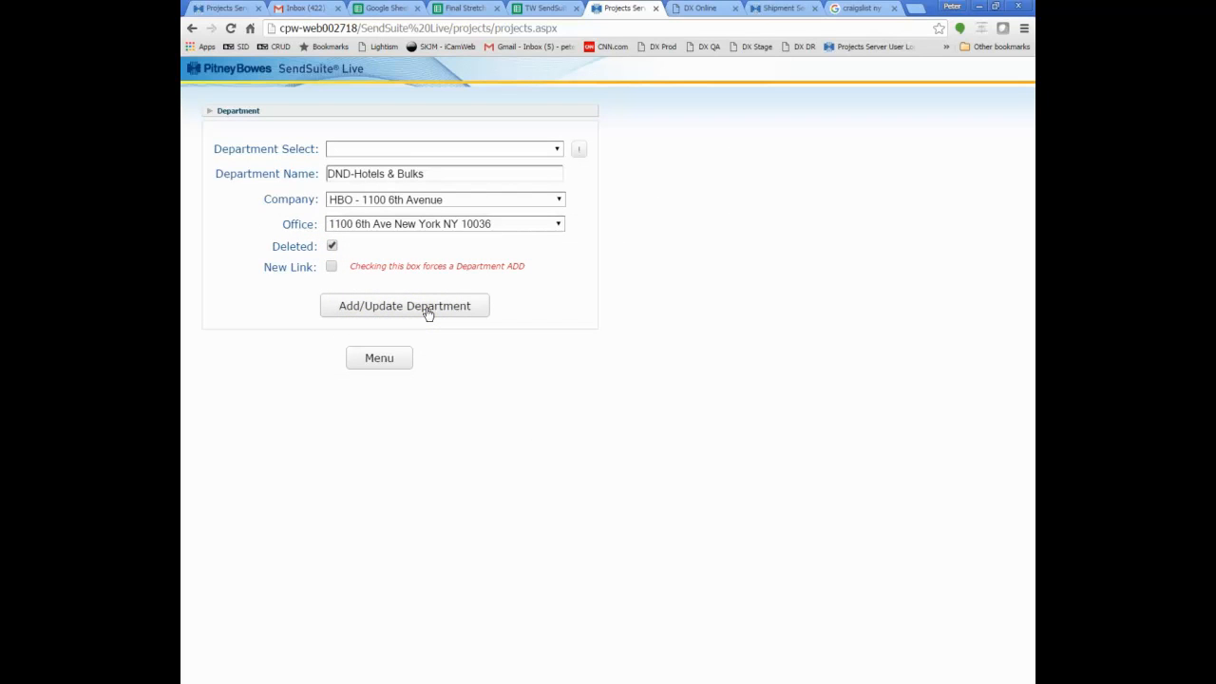
click(428, 313)
Clear the Deleted flag on the DND-Hotels & Bulks department record
click(331, 247)
click(332, 248)
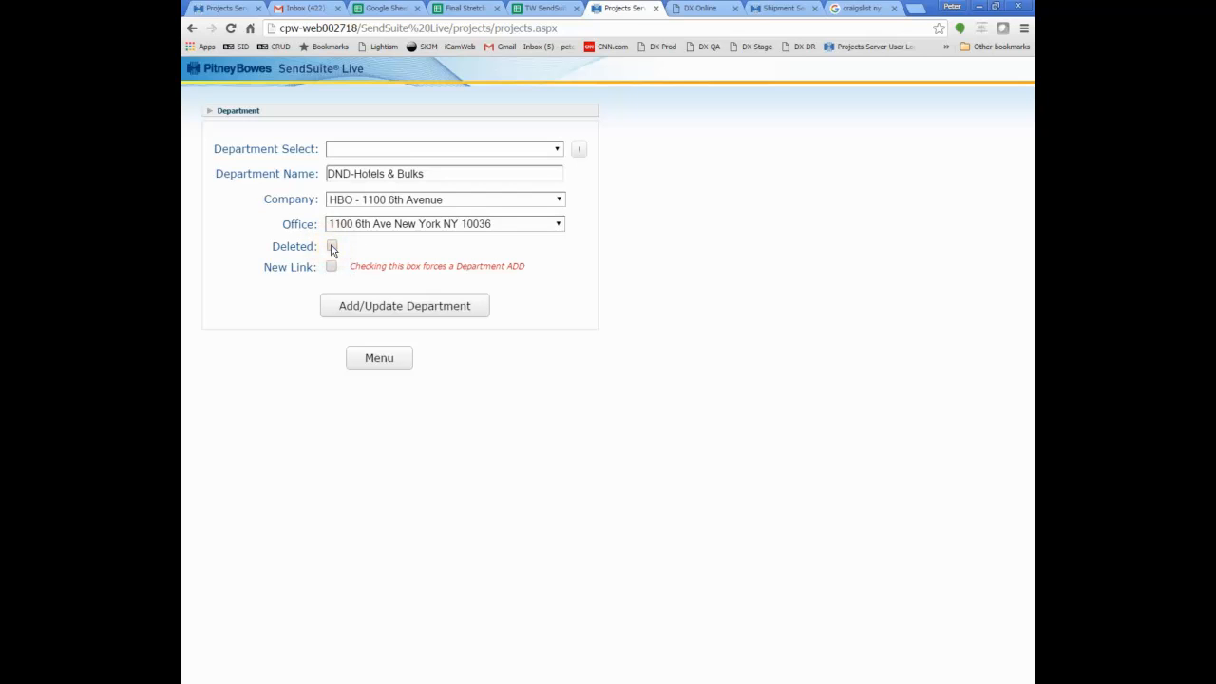